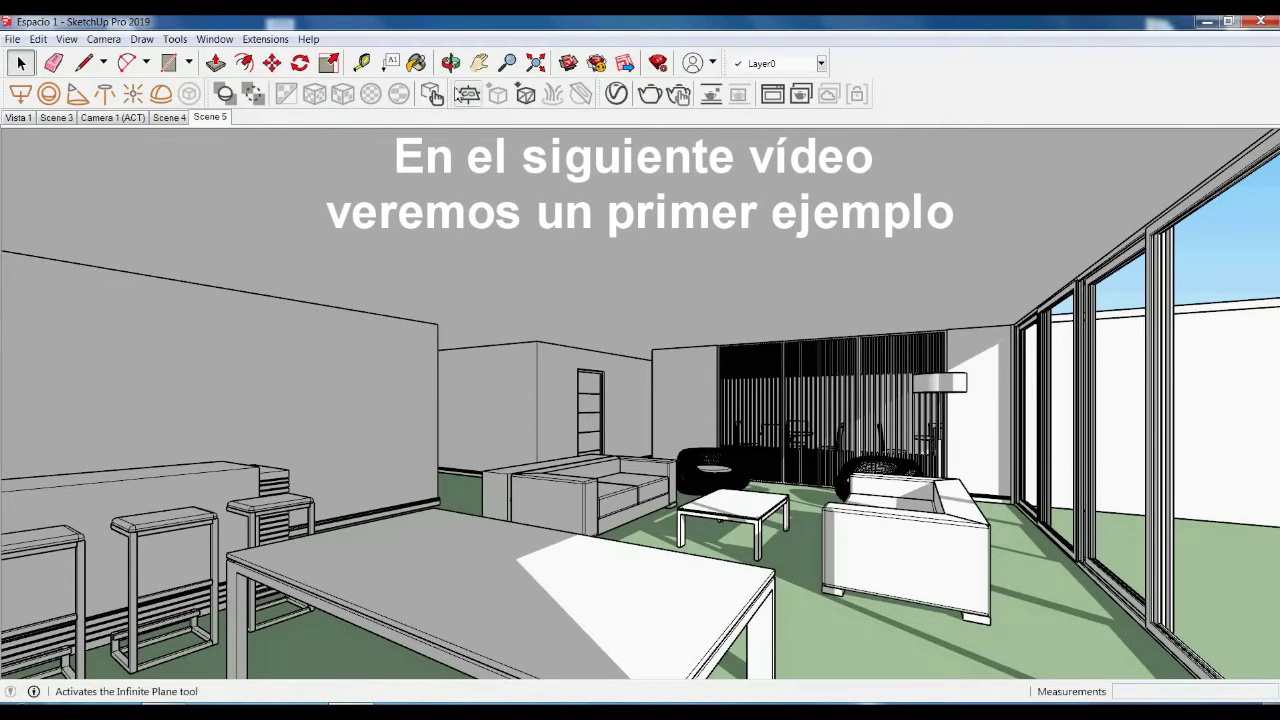
Open the V-Ray Asset Editor
{"action": "left_click_drag", "start_coordinate": [437, 96], "coordinate": [530, 96]}
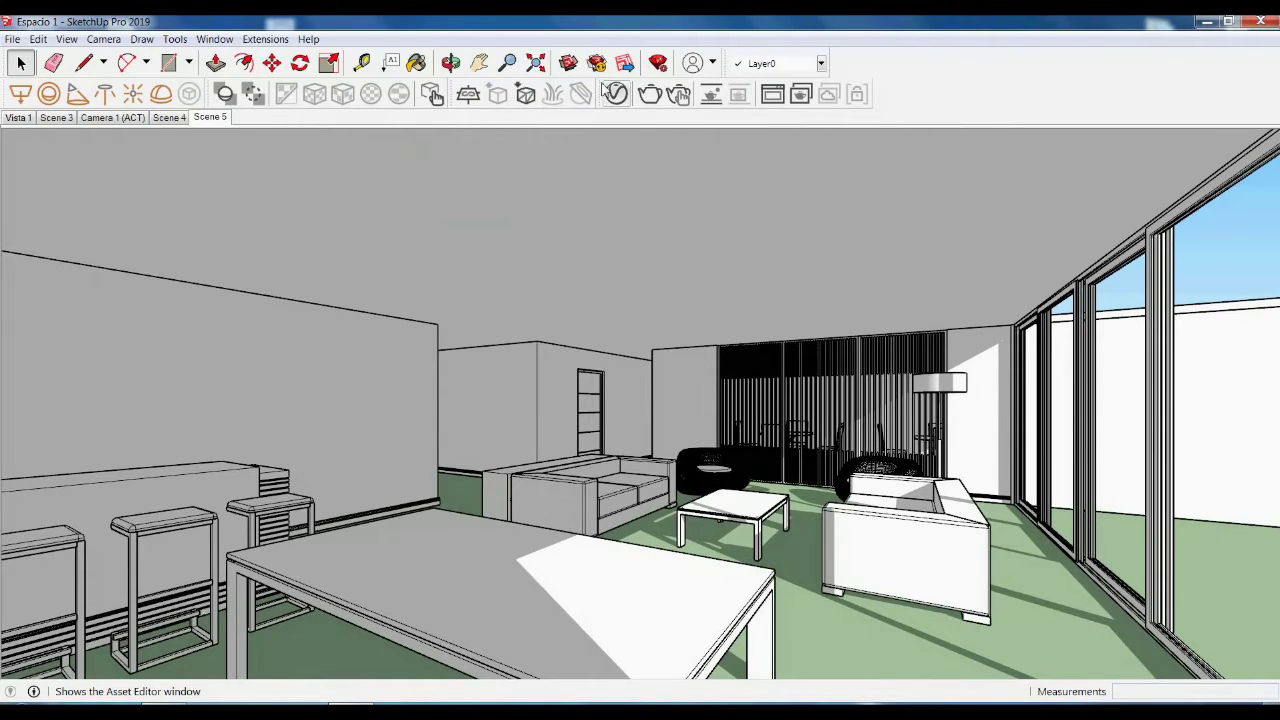
{"action": "mouse_move", "coordinate": [608, 92]}
{"action": "left_mouse_down"}
{"action": "mouse_move", "coordinate": [607, 203]}
{"action": "mouse_move", "coordinate": [645, 205]}
{"action": "mouse_move", "coordinate": [735, 97]}
{"action": "left_mouse_up"}
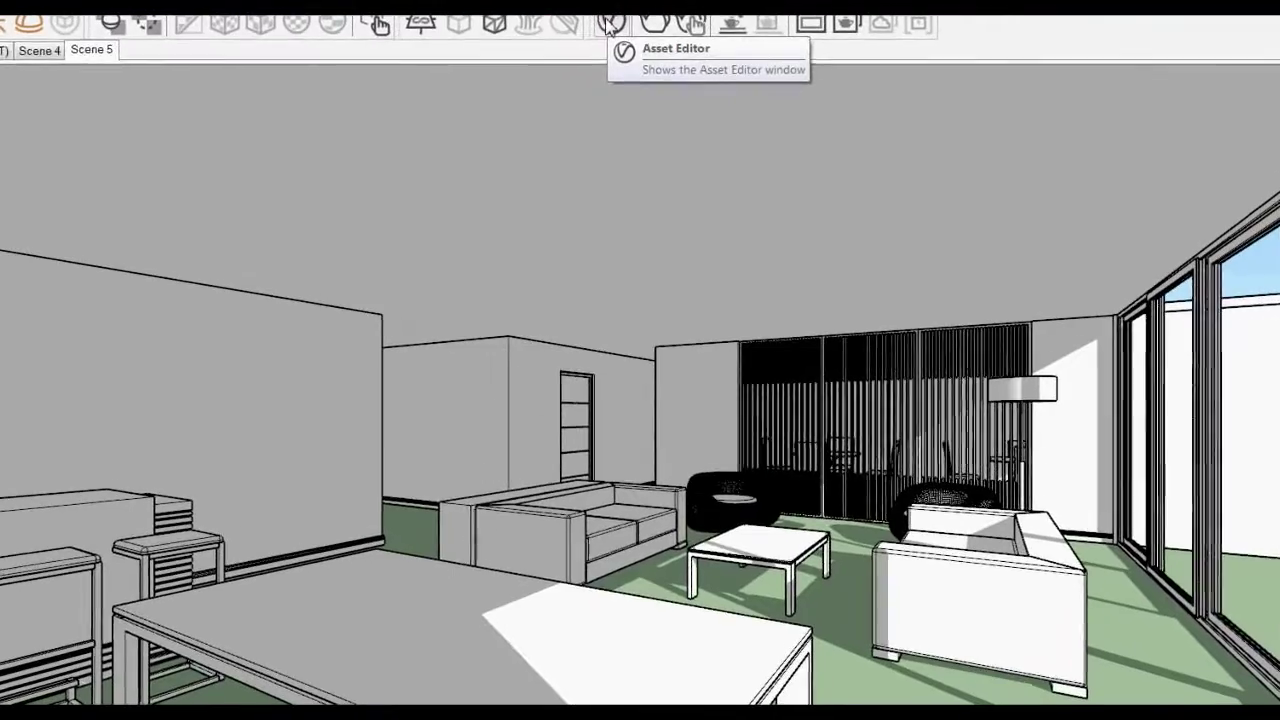
{"action": "left_click", "coordinate": [609, 24]}
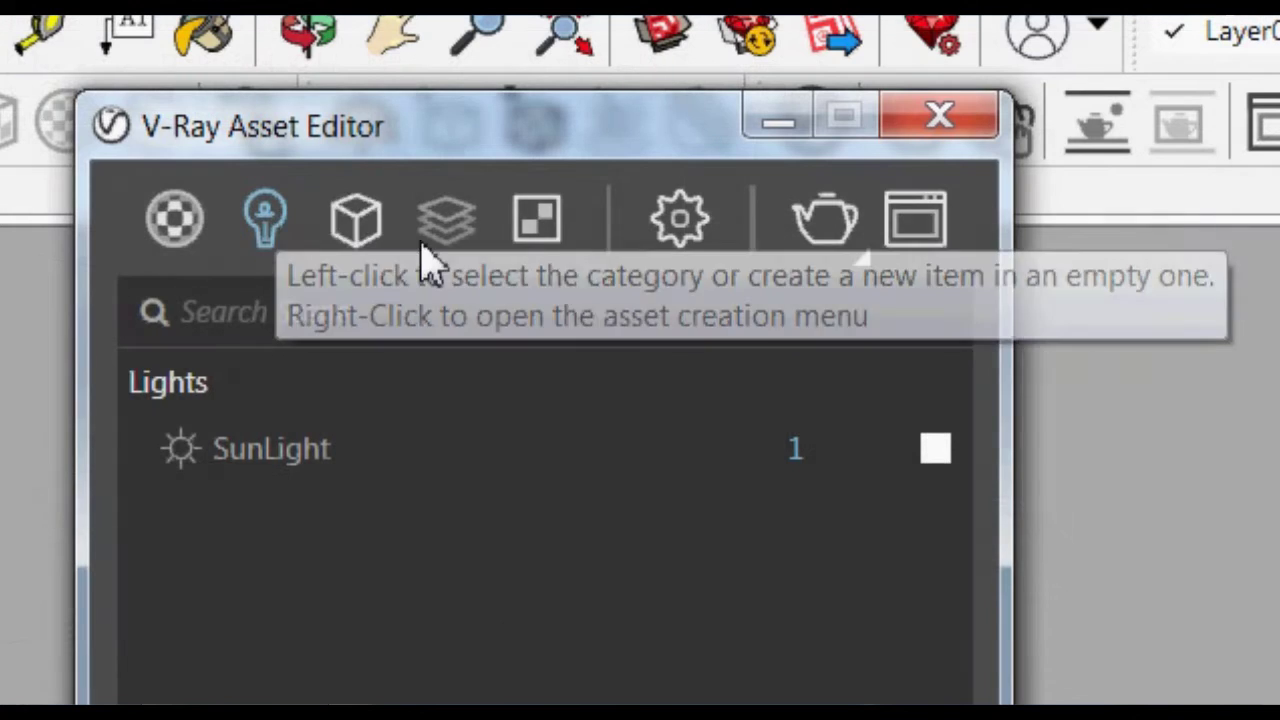
Review the render settings, the scene's lights and the scene's material list in the Asset Editor
{"action": "left_click", "coordinate": [684, 226]}
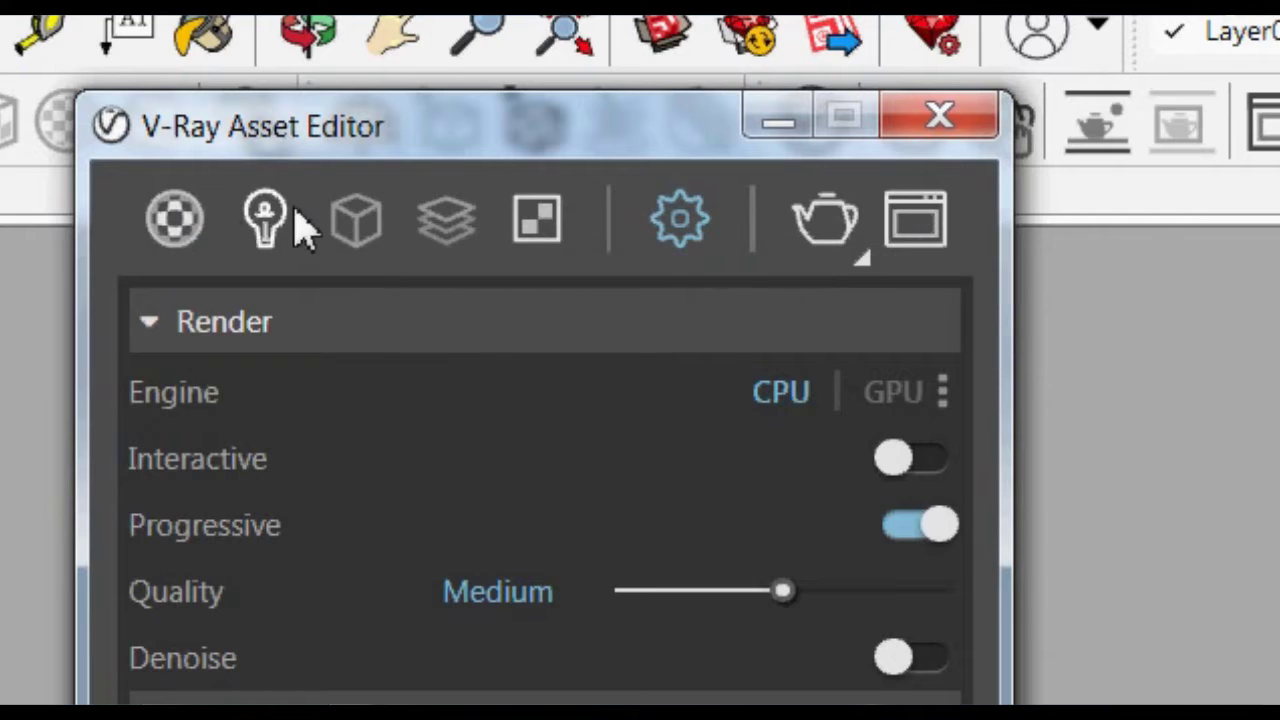
{"action": "left_click", "coordinate": [270, 222]}
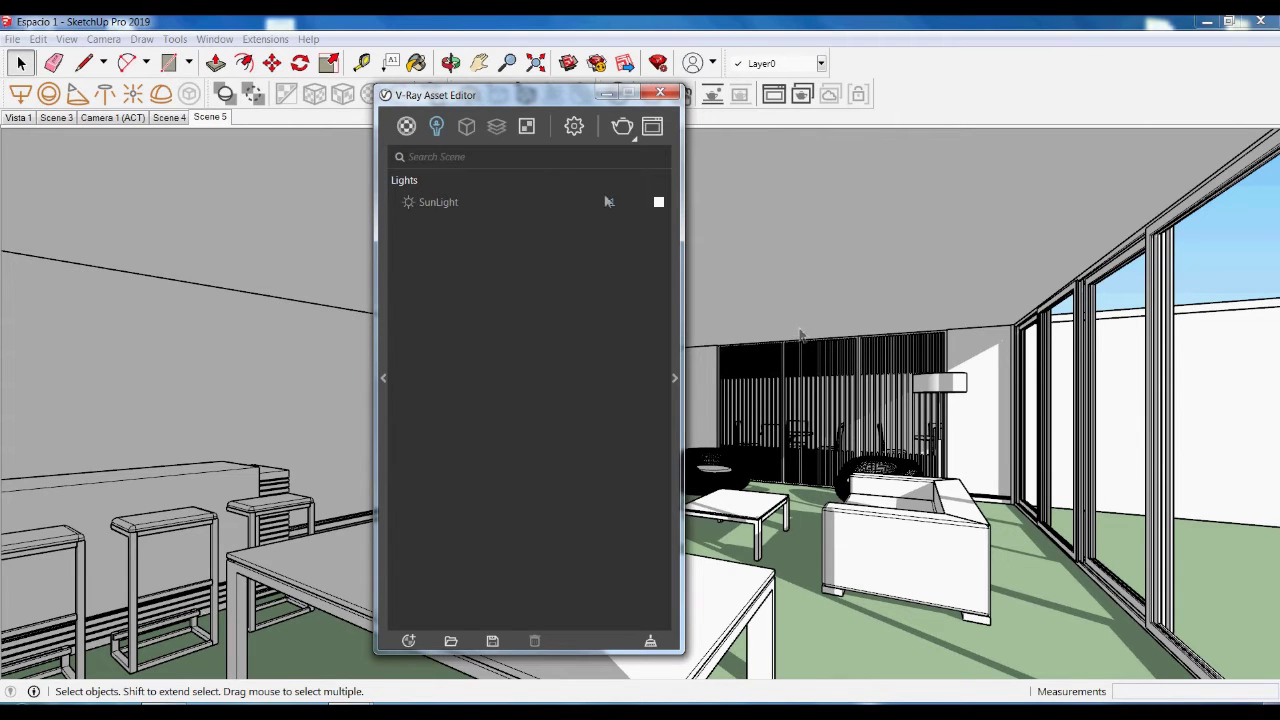
{"action": "left_click_drag", "start_coordinate": [565, 100], "coordinate": [533, 95]}
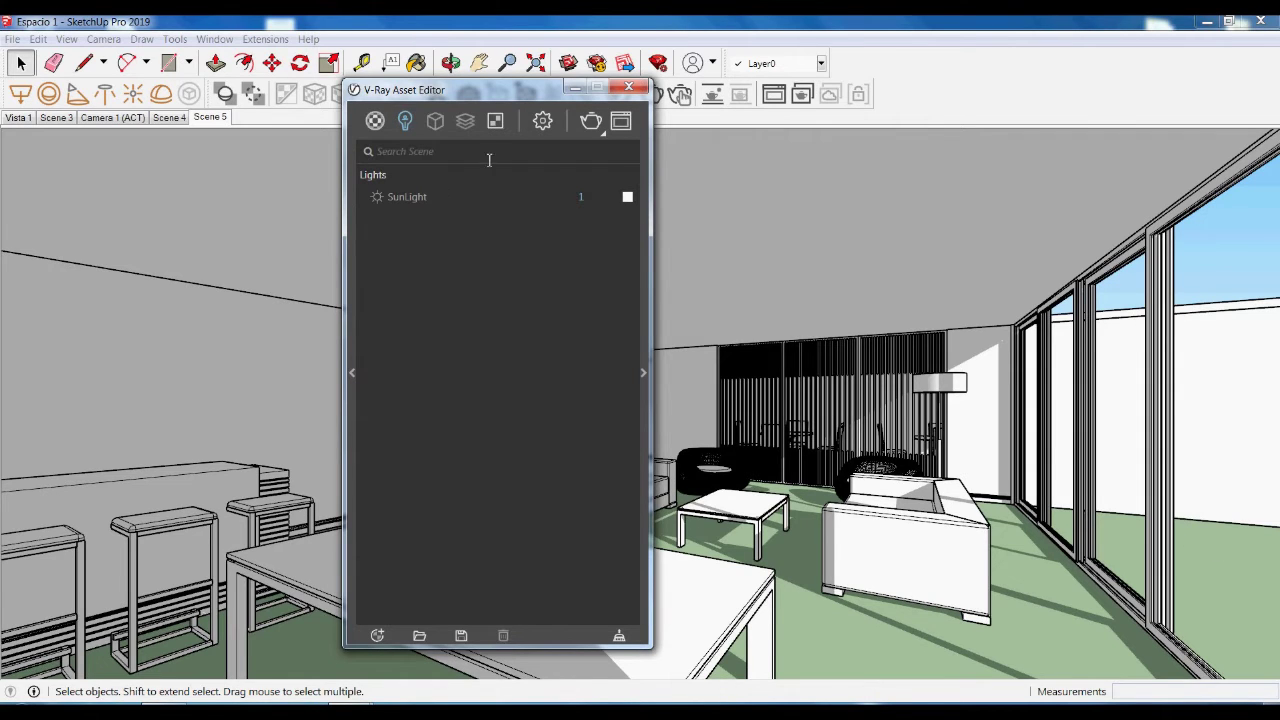
{"action": "left_click", "coordinate": [368, 121]}
{"action": "scroll", "coordinate": [474, 425], "scroll_direction": "down", "scroll_amount": 4}
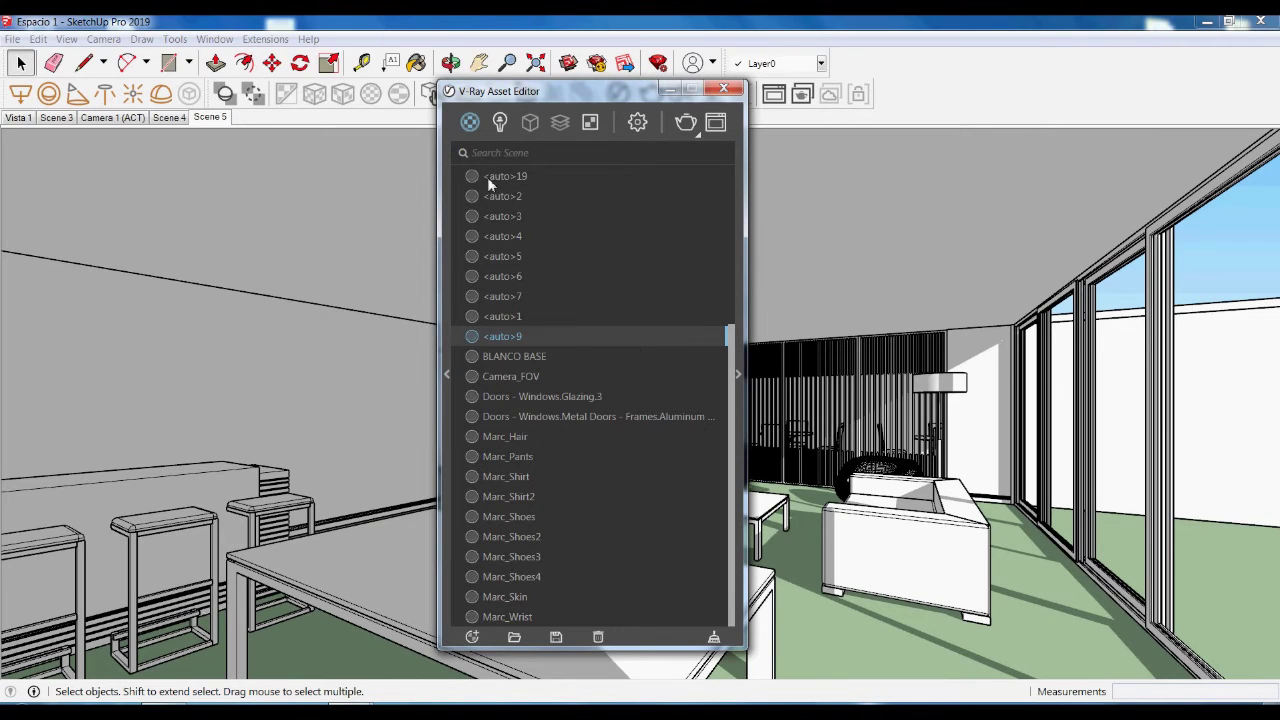
{"action": "left_click", "coordinate": [500, 122]}
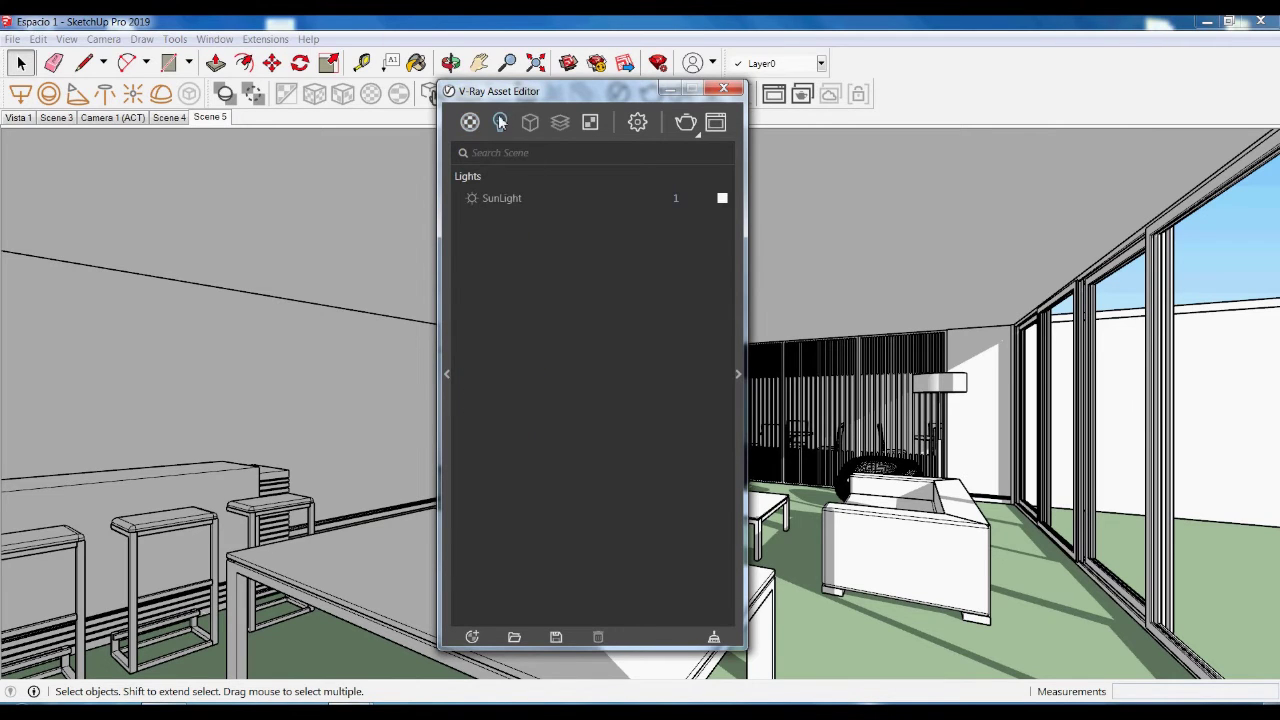
Select SunLight in the lights list and look at the preset materials library, collapsing it again
{"action": "left_click", "coordinate": [504, 204]}
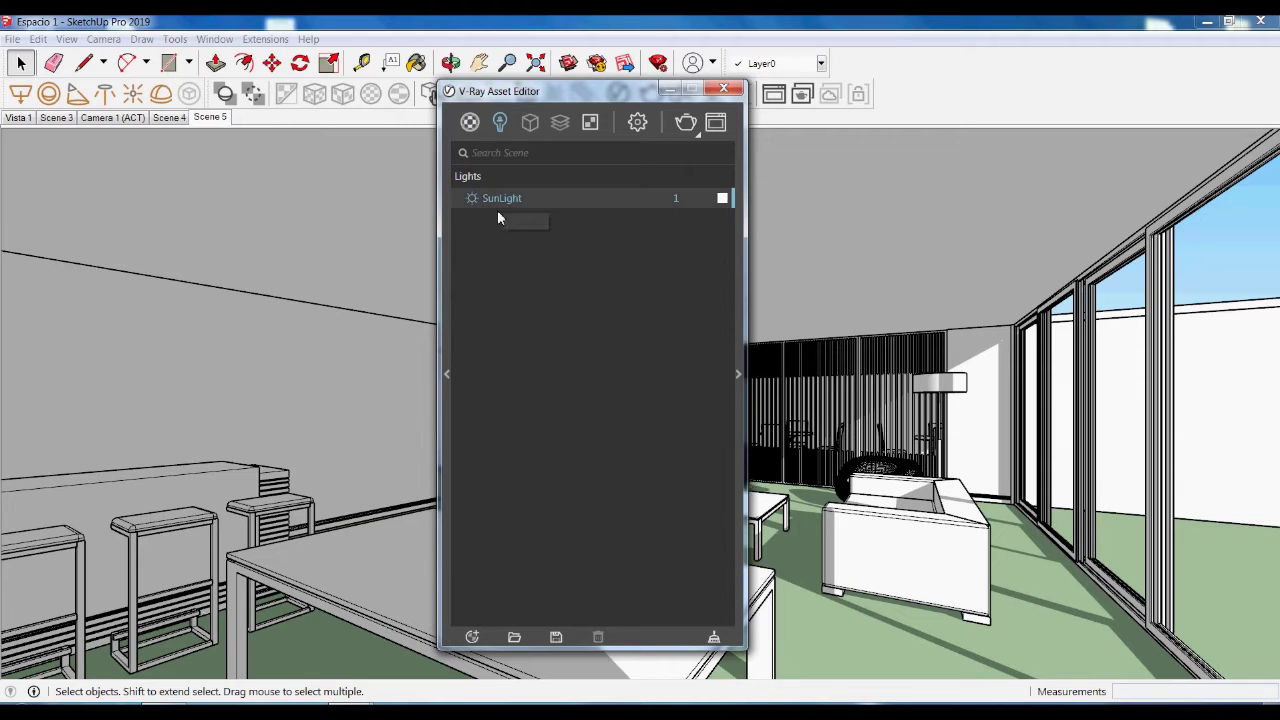
{"action": "left_click", "coordinate": [447, 376]}
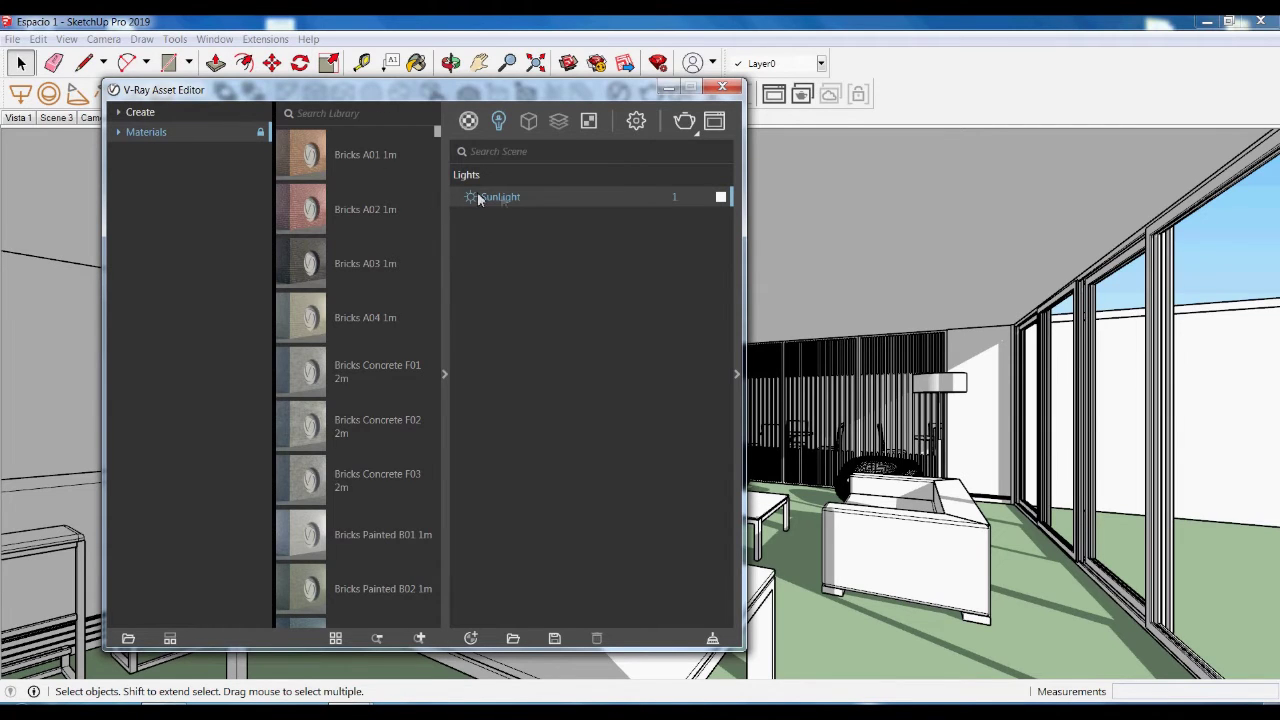
{"action": "left_click", "coordinate": [148, 133]}
{"action": "left_click", "coordinate": [445, 374]}
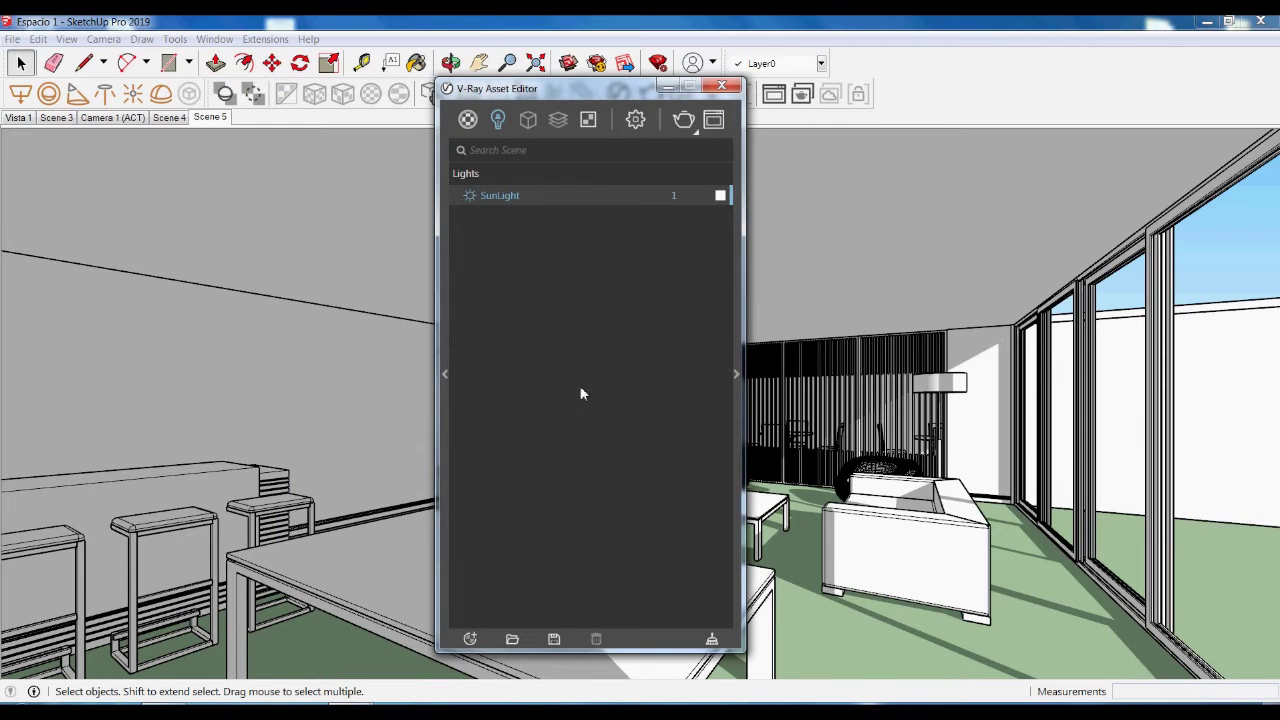
Examine the SunLight parameters and preview, collapse them again and reposition the Asset Editor over the model
{"action": "left_click", "coordinate": [736, 374]}
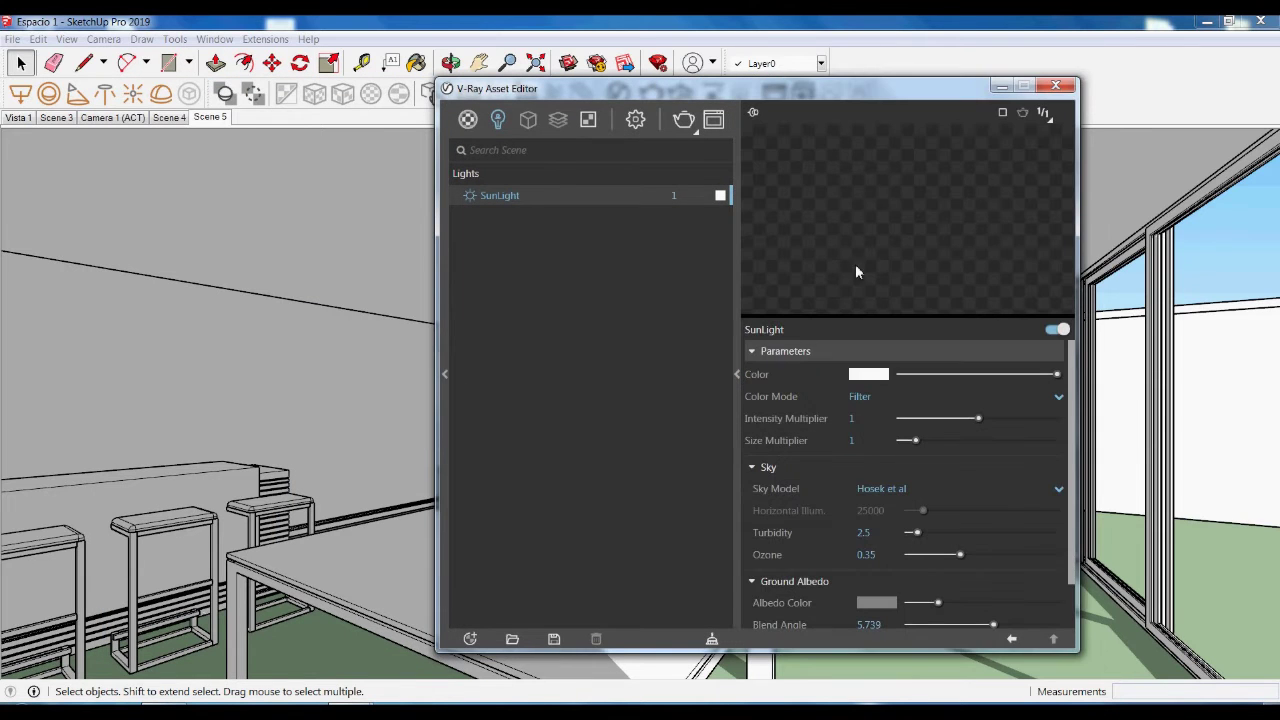
{"action": "left_click_drag", "start_coordinate": [768, 93], "coordinate": [444, 61]}
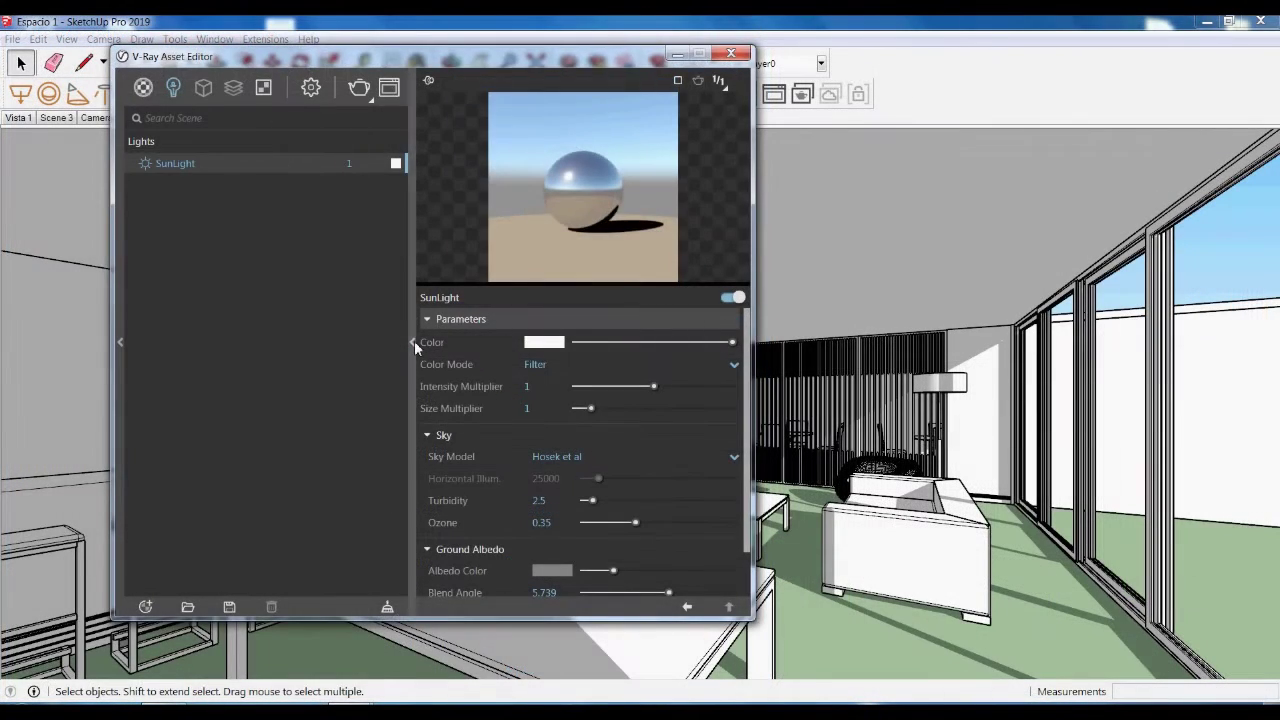
{"action": "left_click", "coordinate": [413, 342]}
{"action": "left_click_drag", "start_coordinate": [300, 57], "coordinate": [588, 102]}
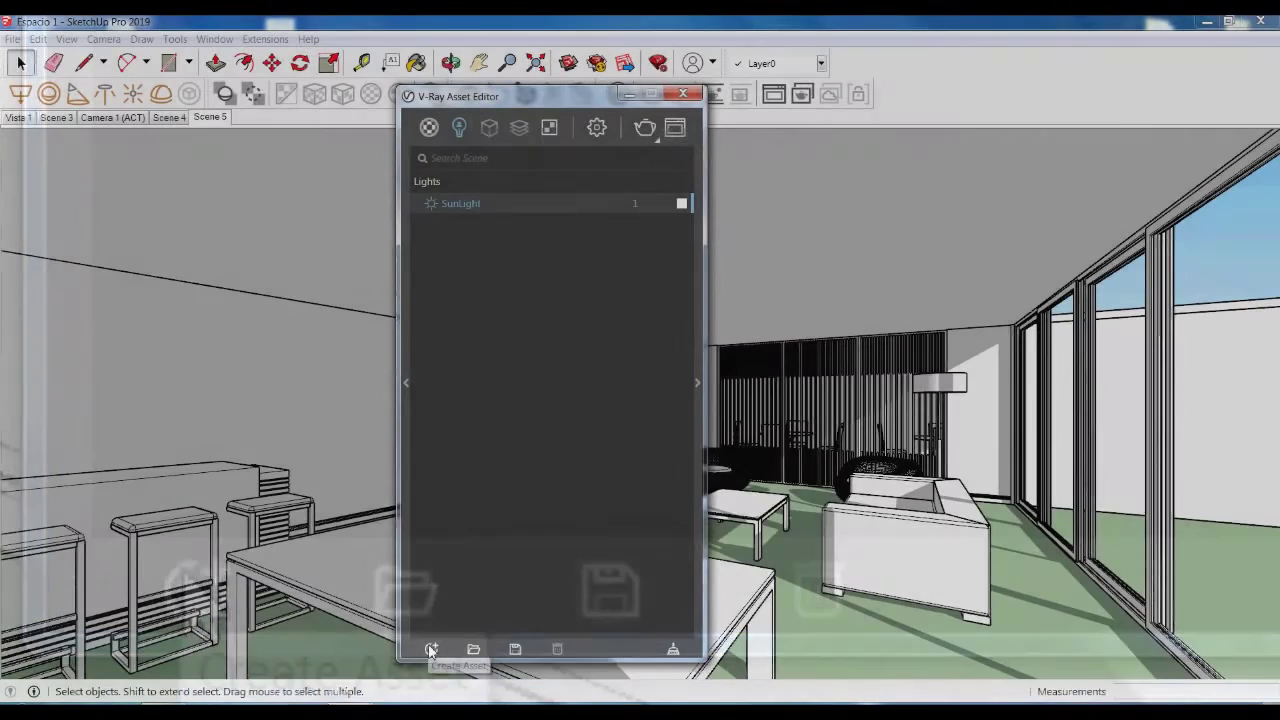
Examine the render element types offered for creating a new asset, without adding any
{"action": "left_click", "coordinate": [195, 592]}
{"action": "mouse_move", "coordinate": [465, 541]}
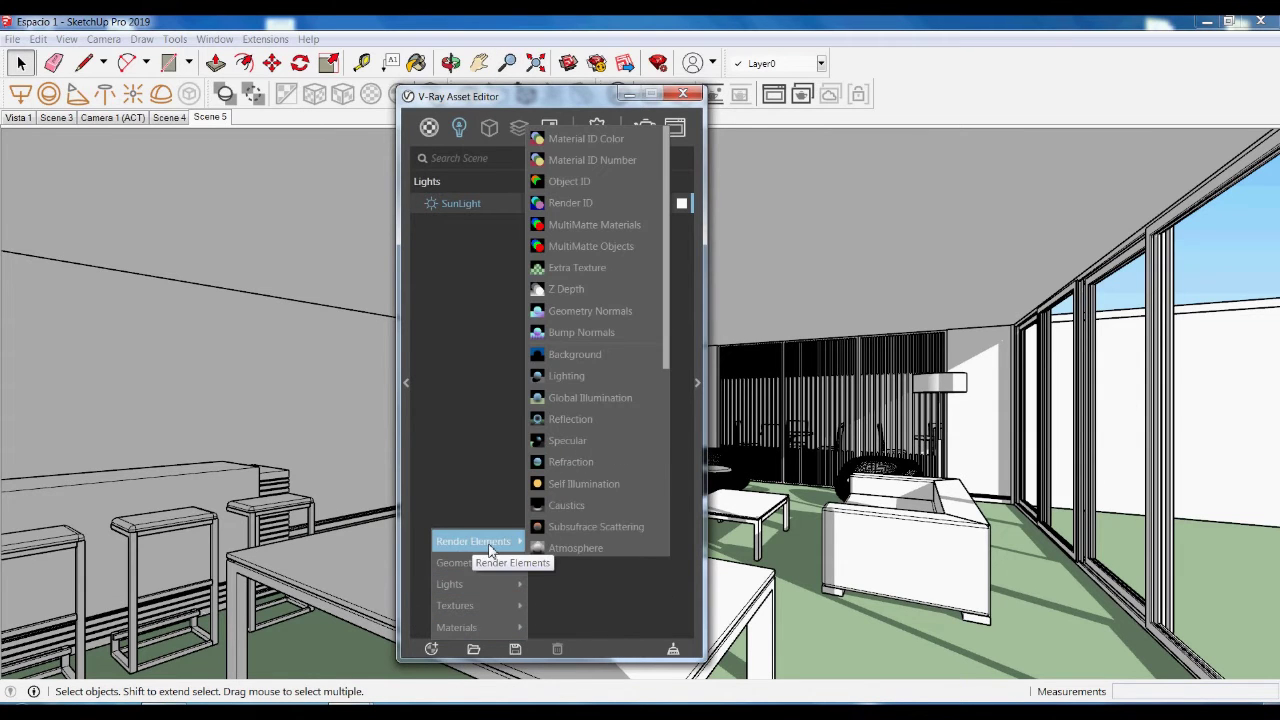
{"action": "left_click", "coordinate": [465, 512]}
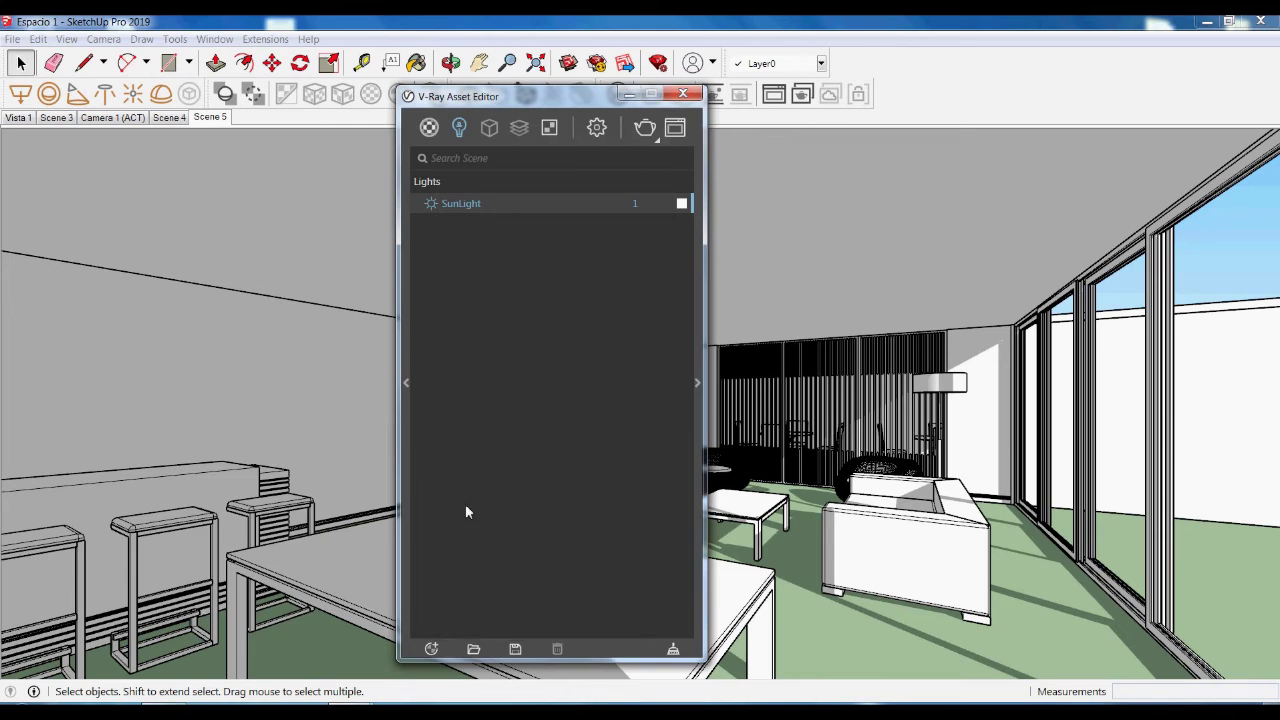
{"action": "left_click", "coordinate": [519, 129]}
{"action": "left_click", "coordinate": [484, 327]}
Examine the geometry types offered for new assets, such as Infinite Plane, Proxy Mesh and Fur, without adding any
{"action": "left_click", "coordinate": [431, 650]}
{"action": "mouse_move", "coordinate": [463, 563]}
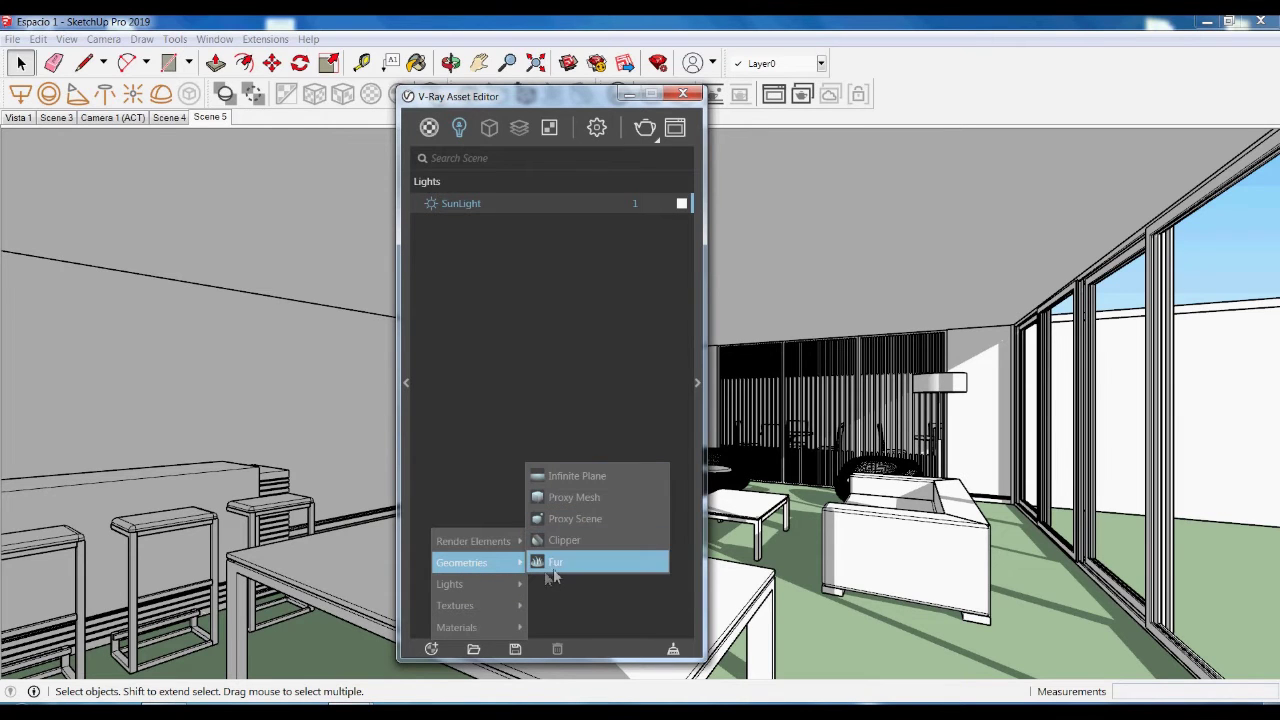
{"action": "mouse_move", "coordinate": [470, 541]}
{"action": "left_click", "coordinate": [484, 408]}
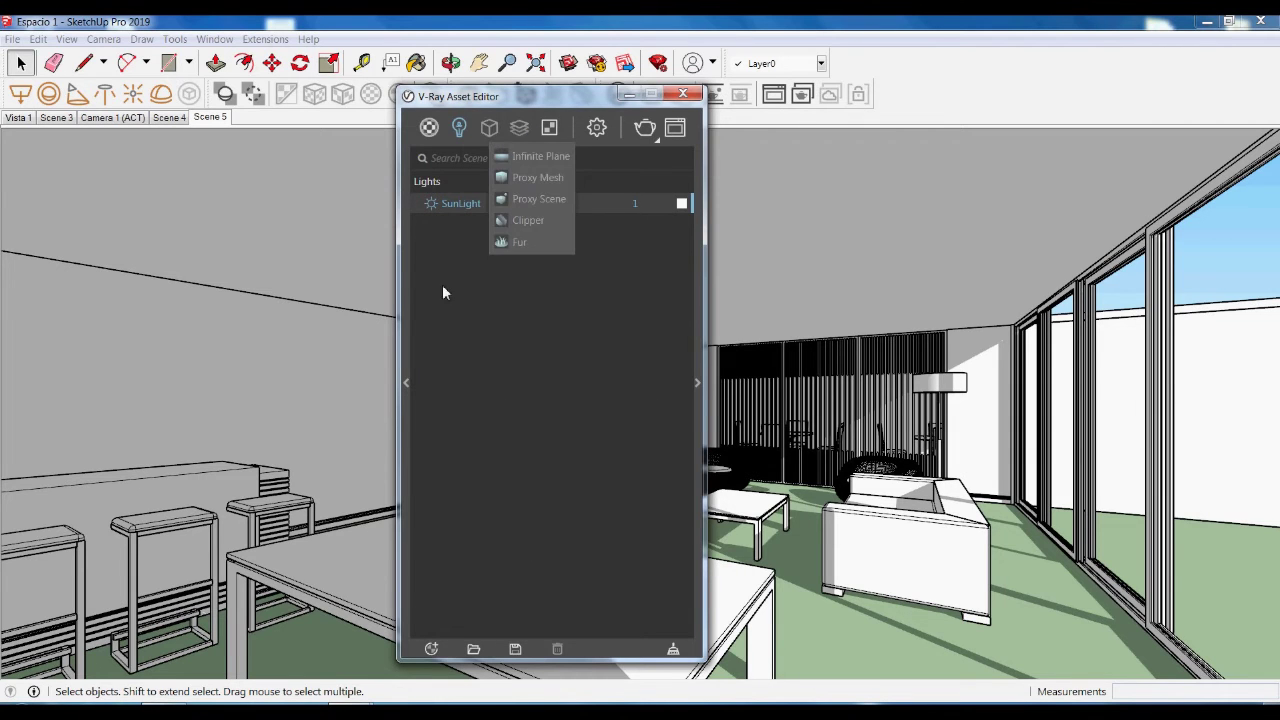
Examine the light and material types offered for creating a new asset, without adding any
{"action": "left_click", "coordinate": [431, 649]}
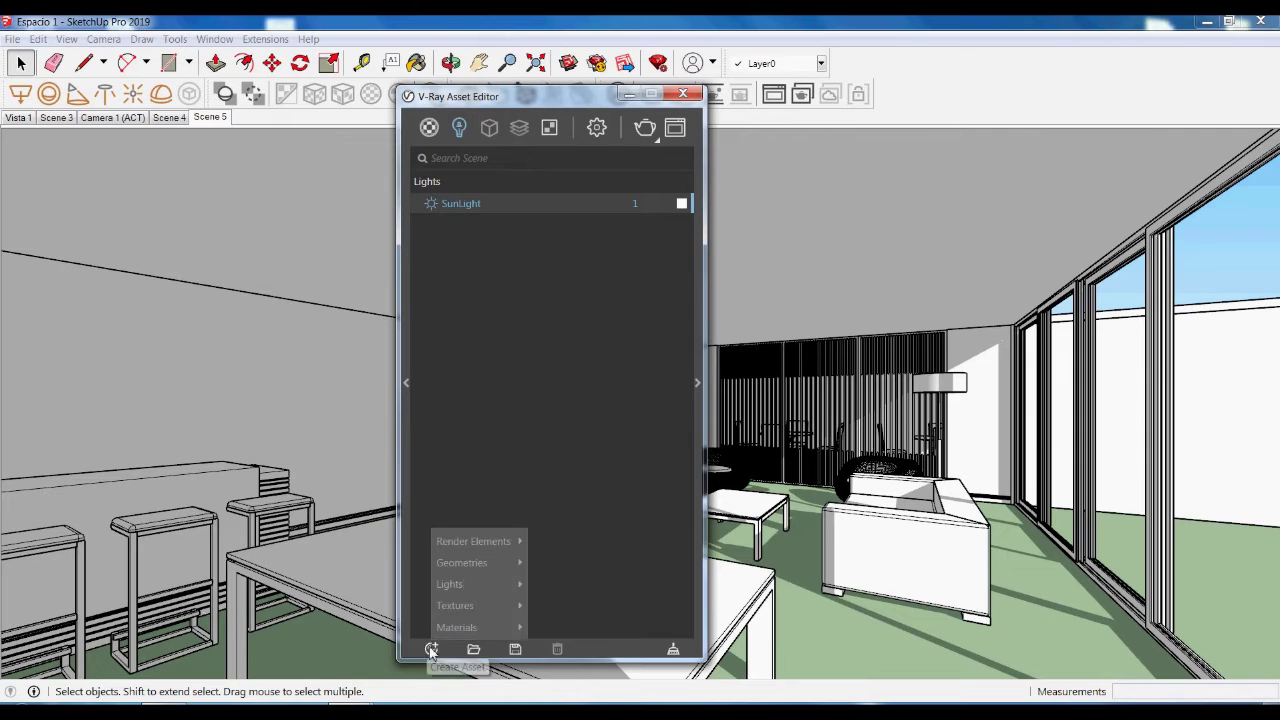
{"action": "mouse_move", "coordinate": [466, 586]}
{"action": "left_click", "coordinate": [454, 384]}
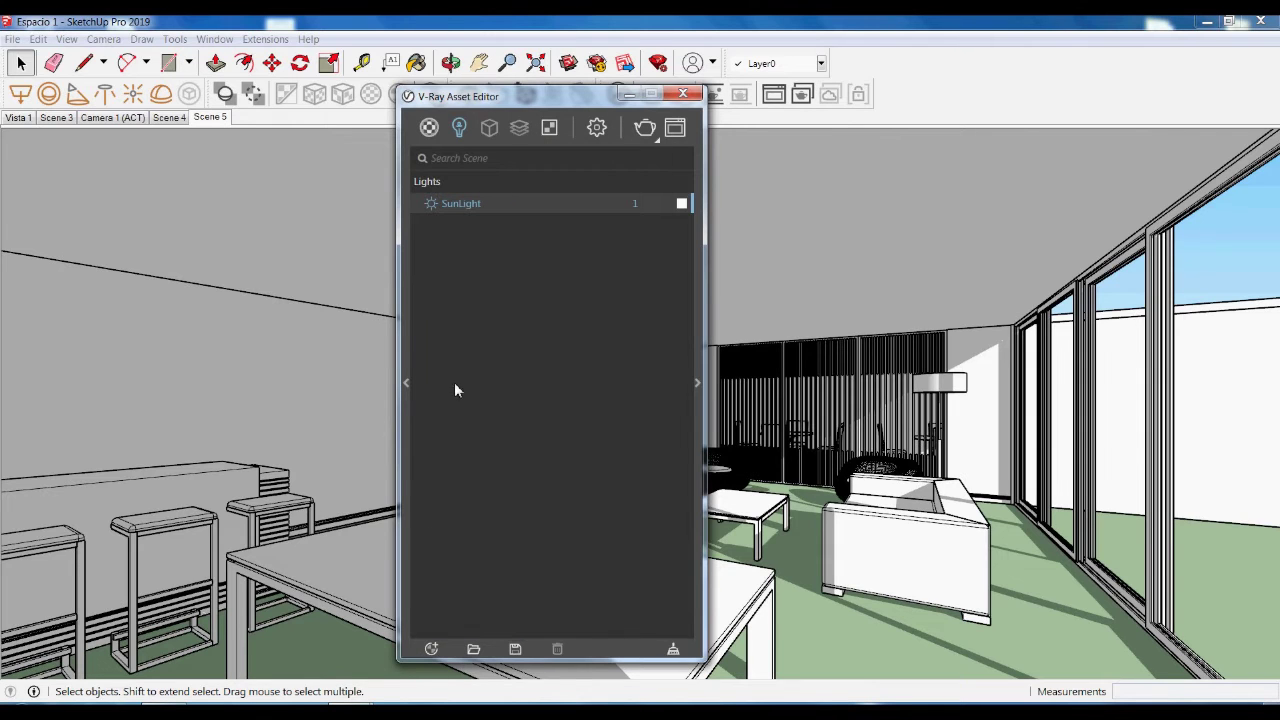
{"action": "left_click", "coordinate": [431, 649]}
{"action": "mouse_move", "coordinate": [457, 626]}
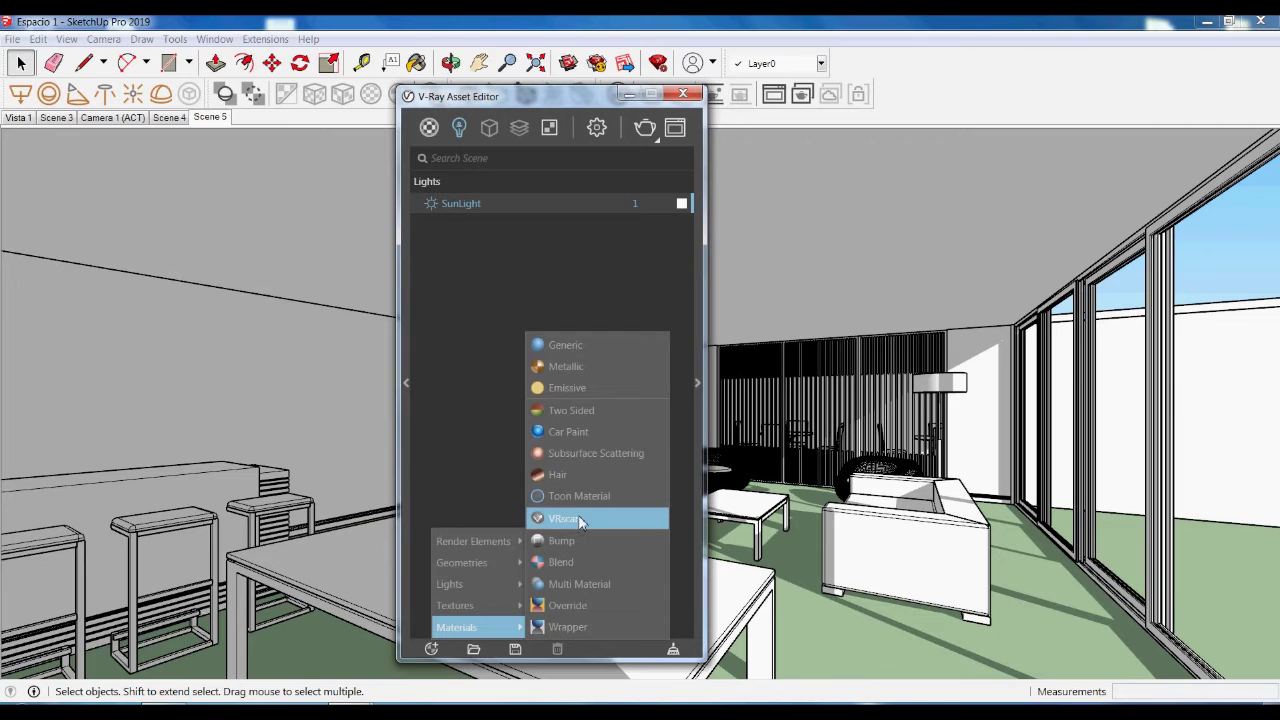
{"action": "mouse_move", "coordinate": [474, 565]}
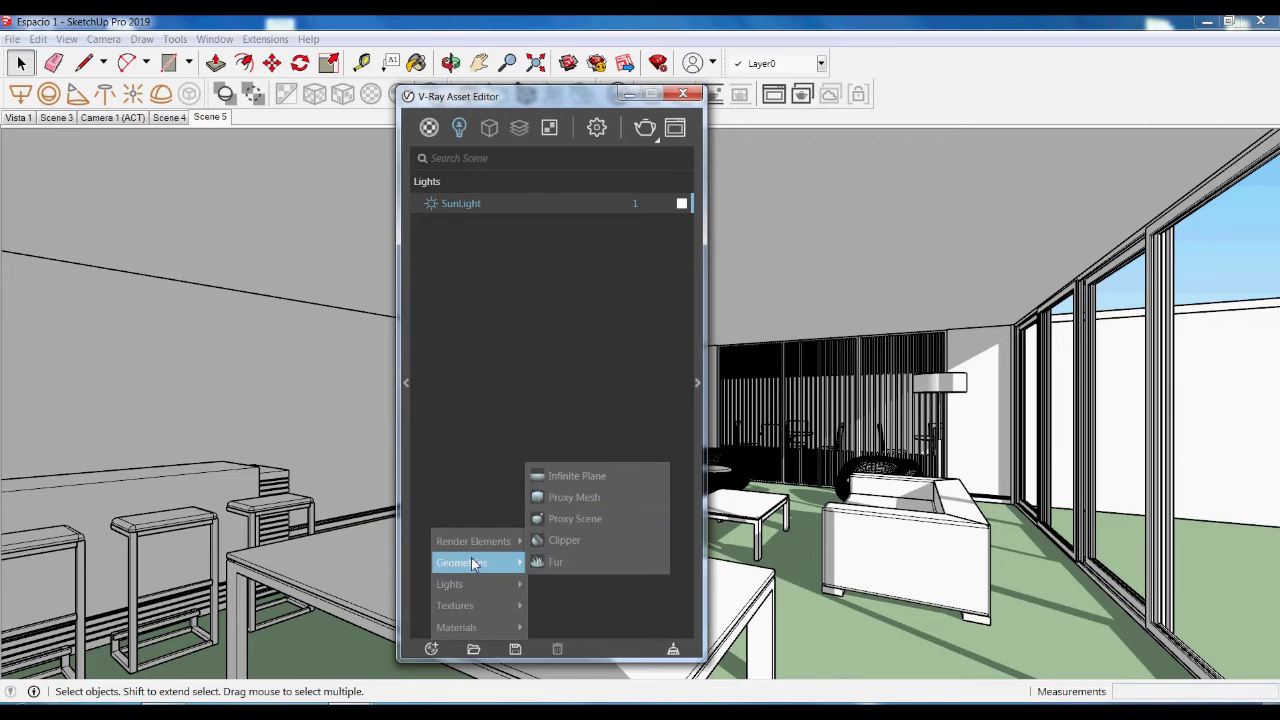
{"action": "left_click", "coordinate": [474, 476]}
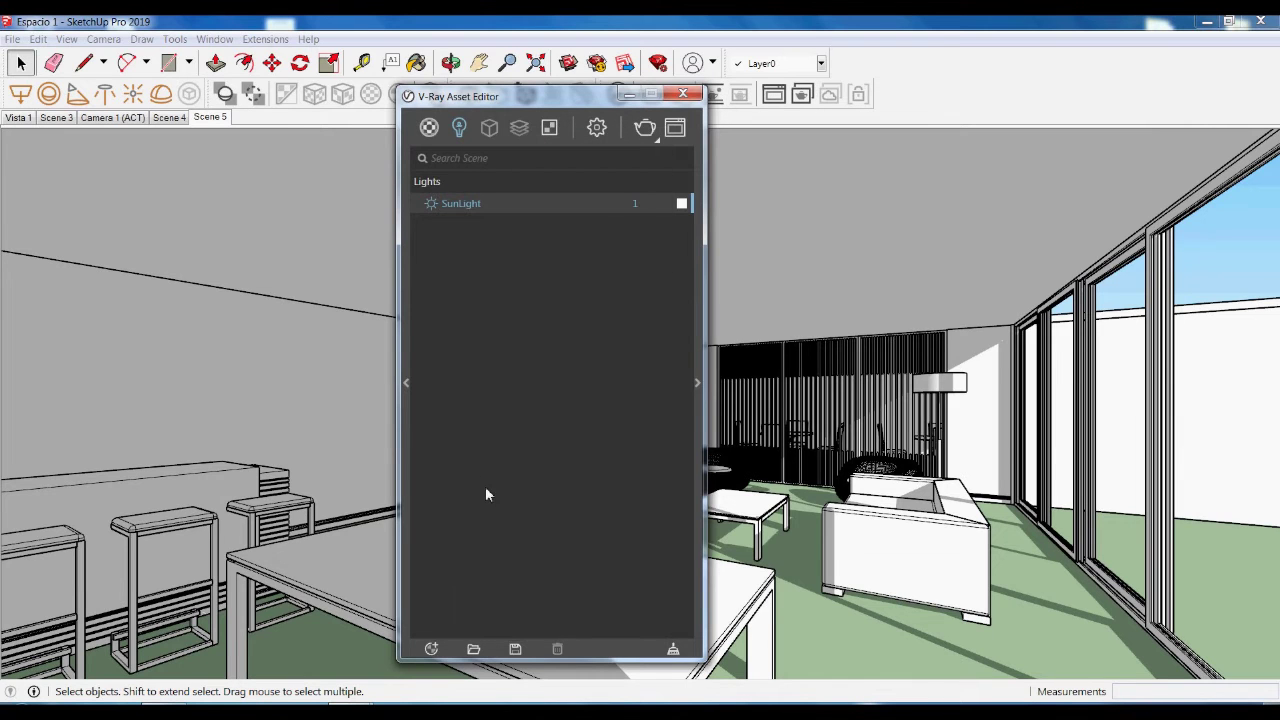
Show the scene's materials with the preset library expanded beside them, and reposition the Asset Editor
{"action": "left_click", "coordinate": [425, 130]}
{"action": "left_click", "coordinate": [406, 382]}
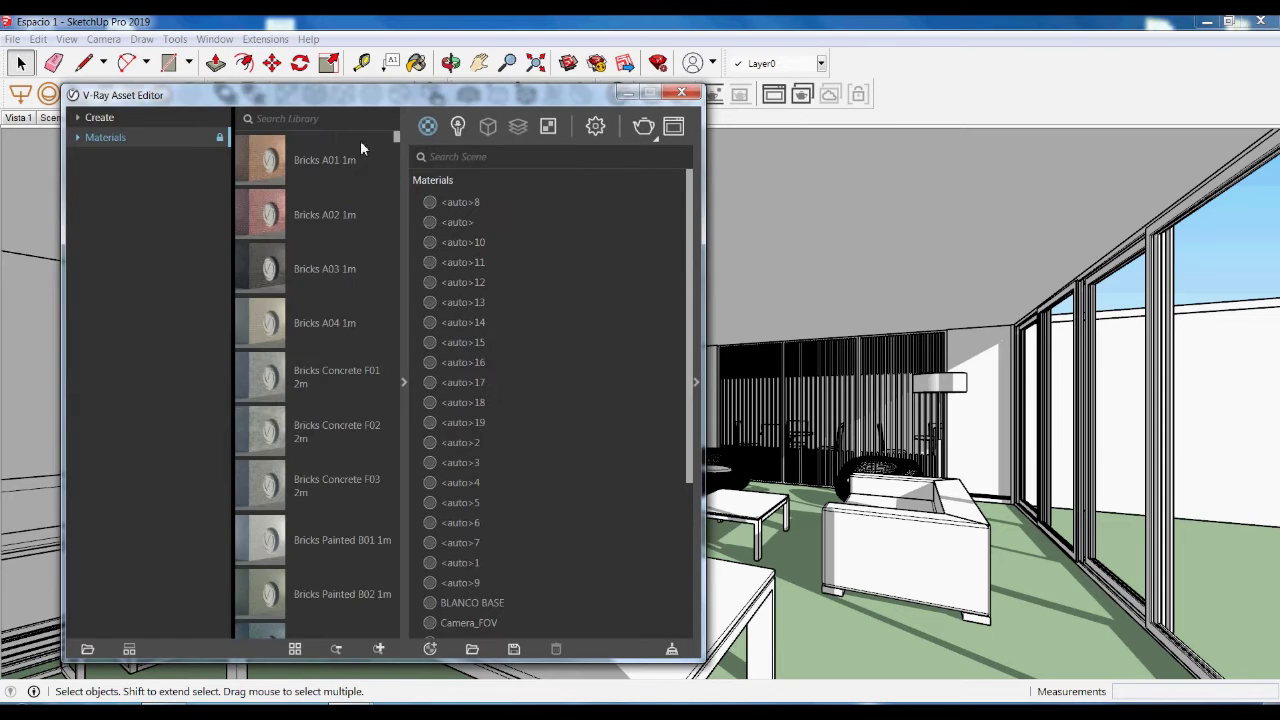
{"action": "left_click_drag", "start_coordinate": [319, 90], "coordinate": [472, 113]}
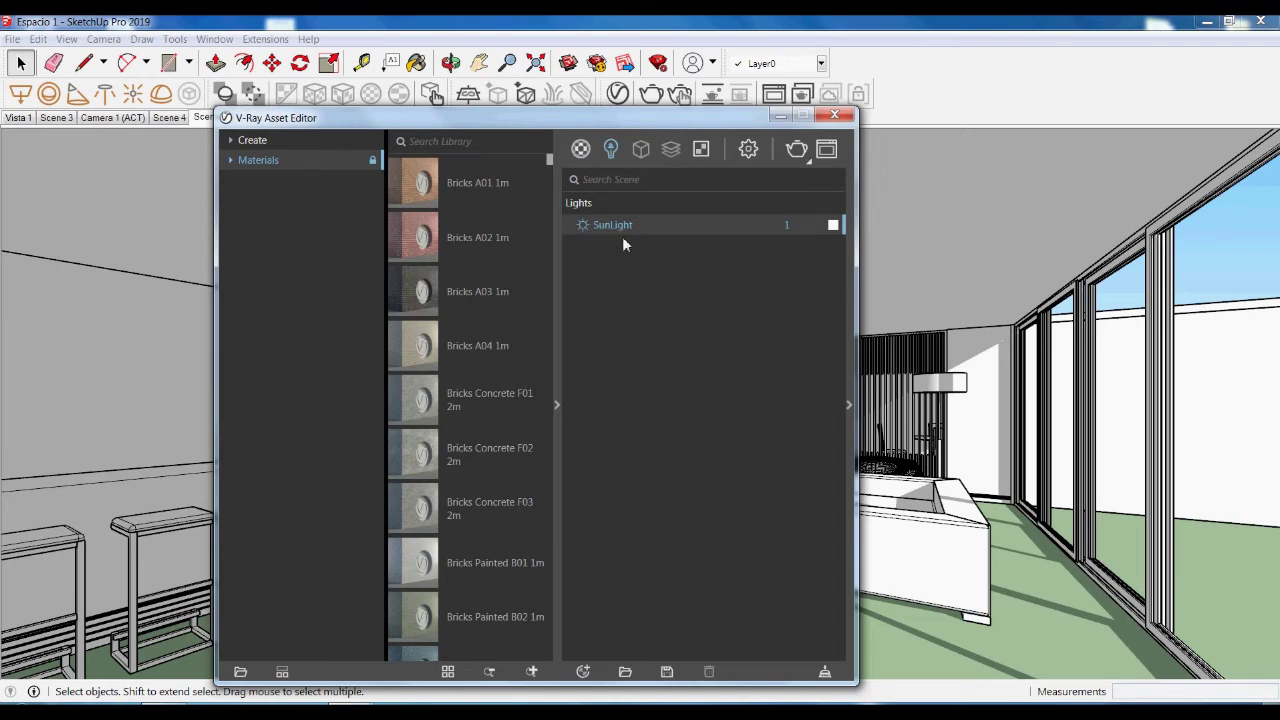
List materials, lights and textures together in the scene assets, look through them and return to lights only
{"action": "left_click", "coordinate": [581, 149]}
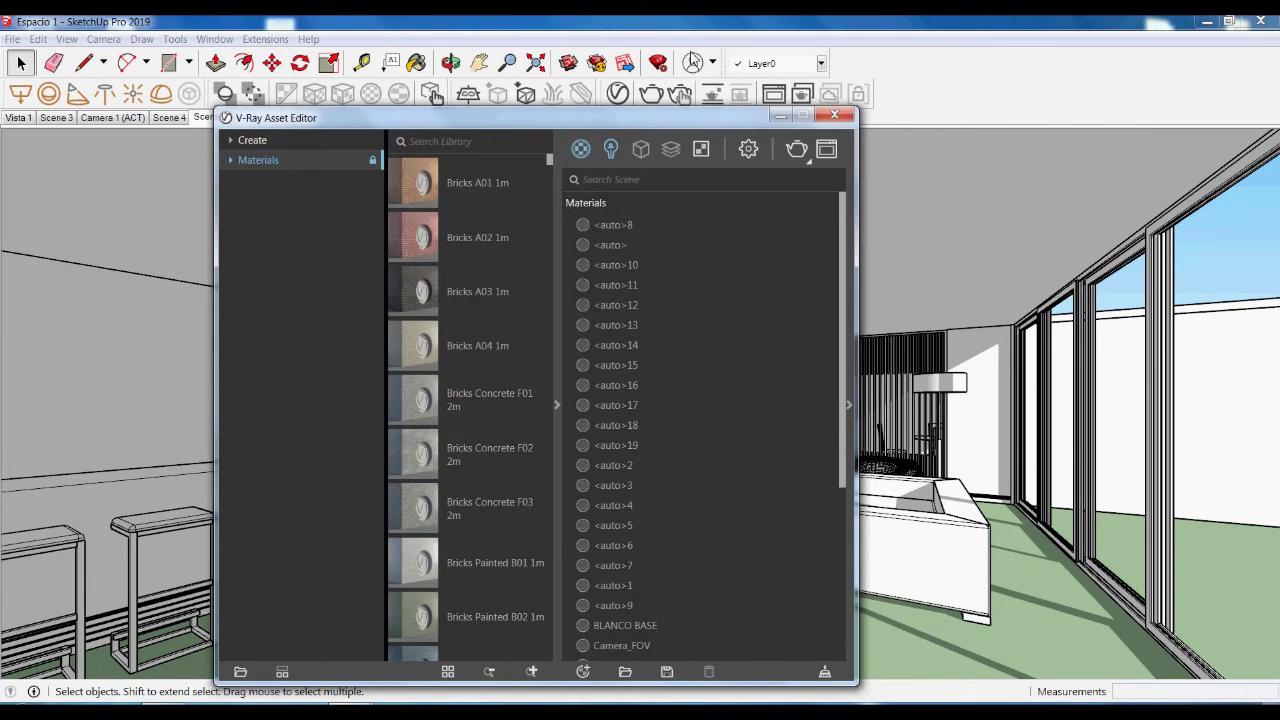
{"action": "left_click", "coordinate": [611, 148]}
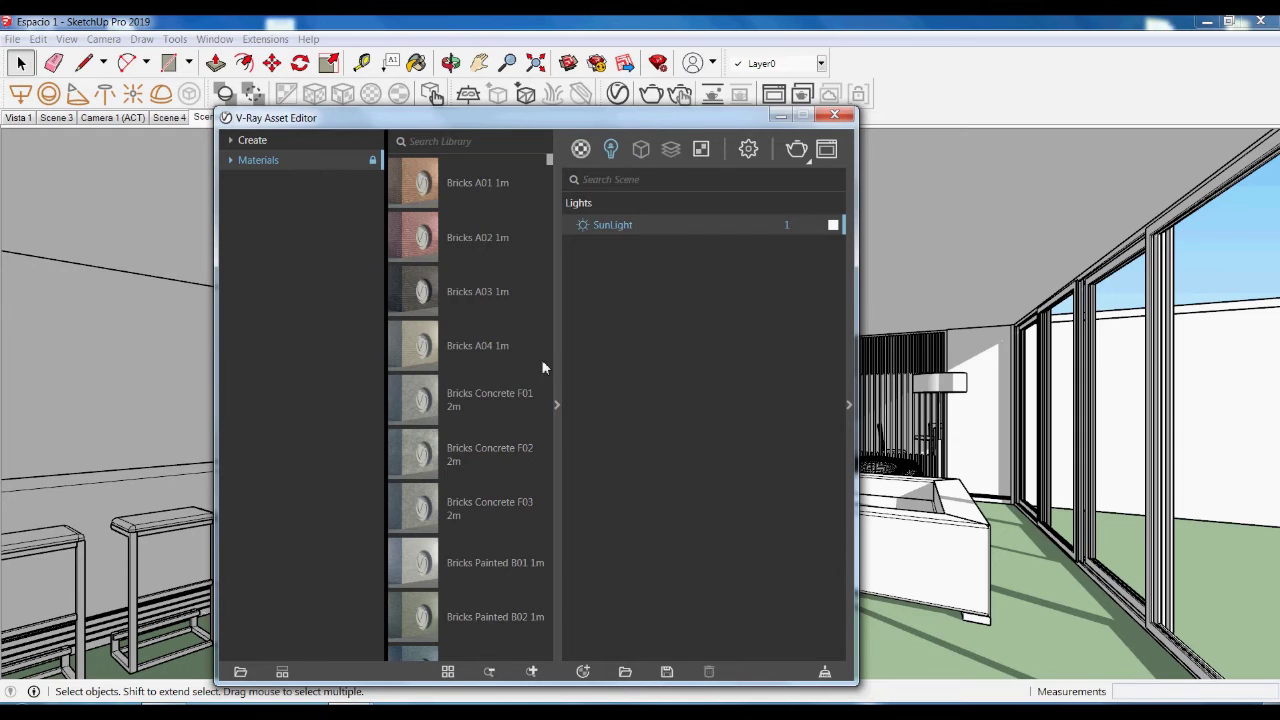
{"action": "left_click", "coordinate": [610, 300]}
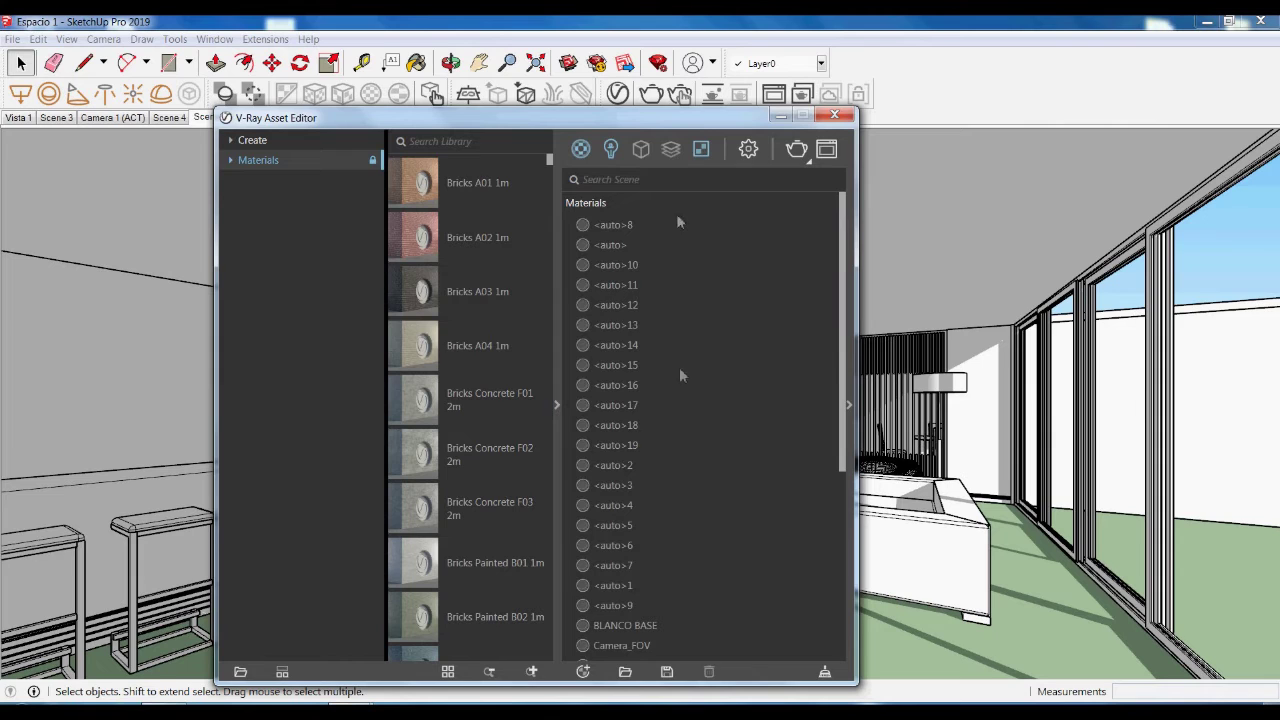
{"action": "scroll", "coordinate": [685, 469], "scroll_direction": "down", "scroll_amount": 5}
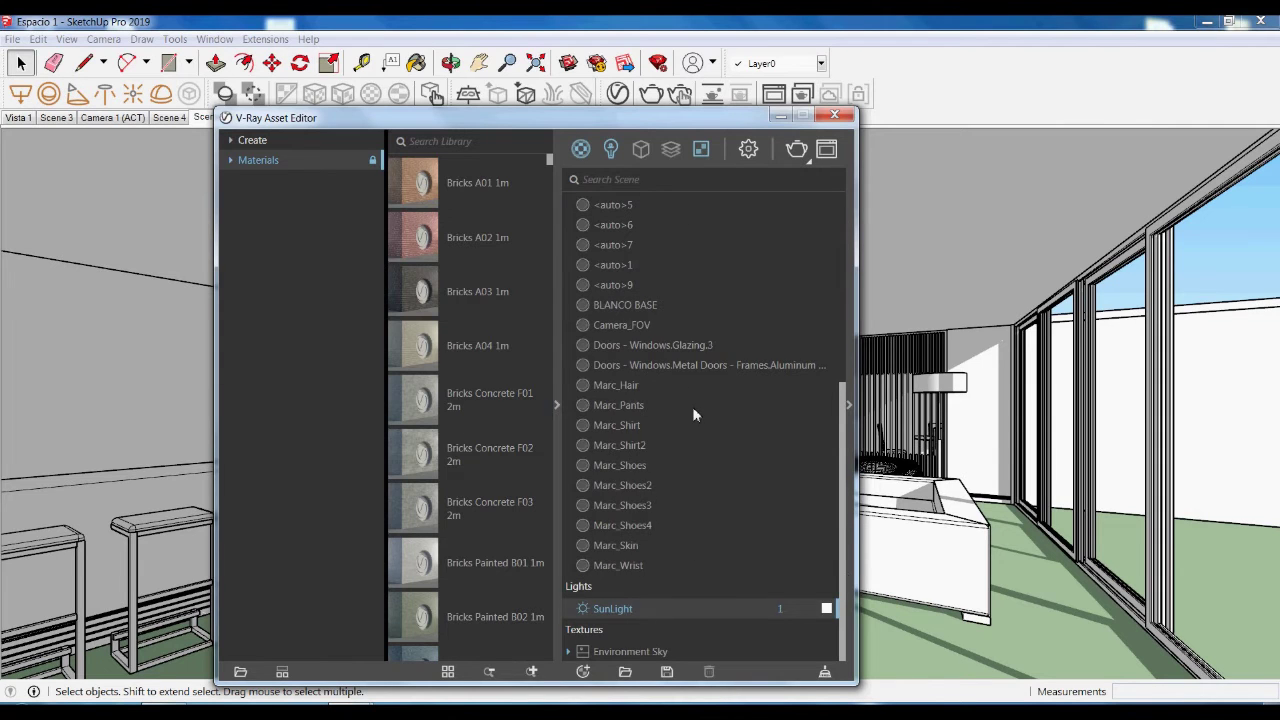
{"action": "scroll", "coordinate": [692, 406], "scroll_direction": "up", "scroll_amount": 5}
{"action": "scroll", "coordinate": [694, 423], "scroll_direction": "down", "scroll_amount": 5}
{"action": "scroll", "coordinate": [589, 525], "scroll_direction": "up", "scroll_amount": 5}
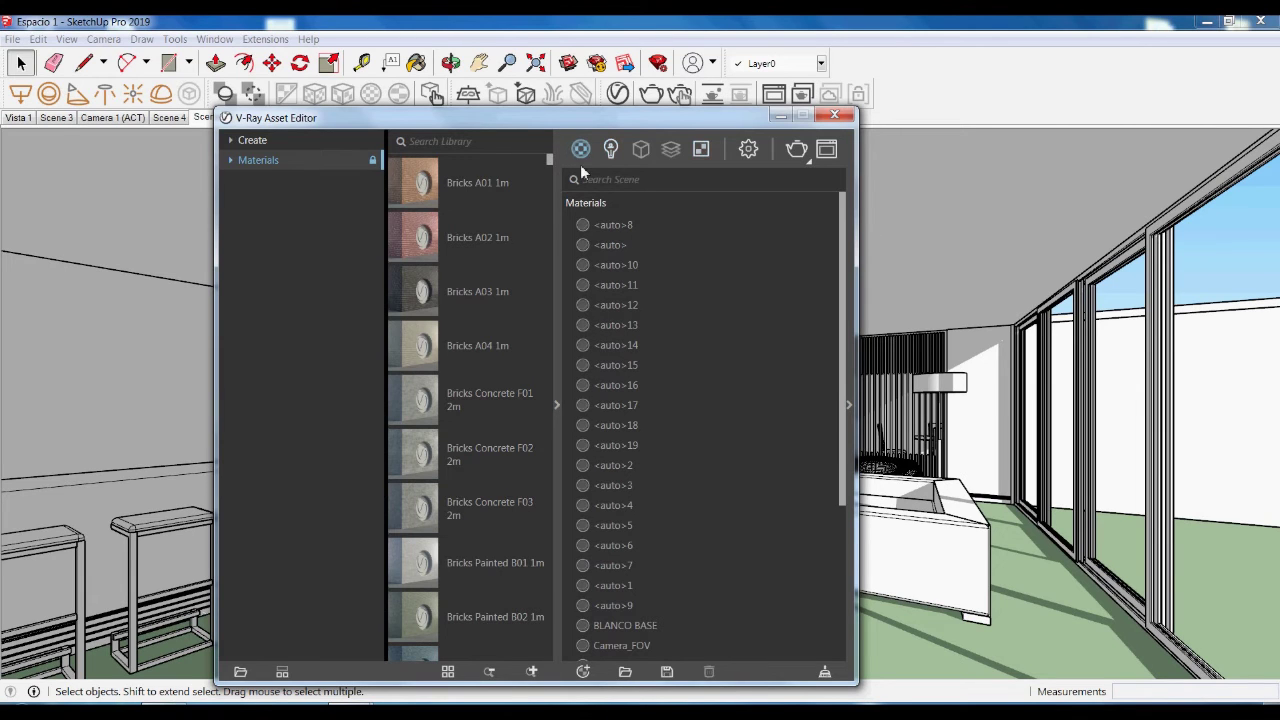
{"action": "left_click", "coordinate": [612, 151]}
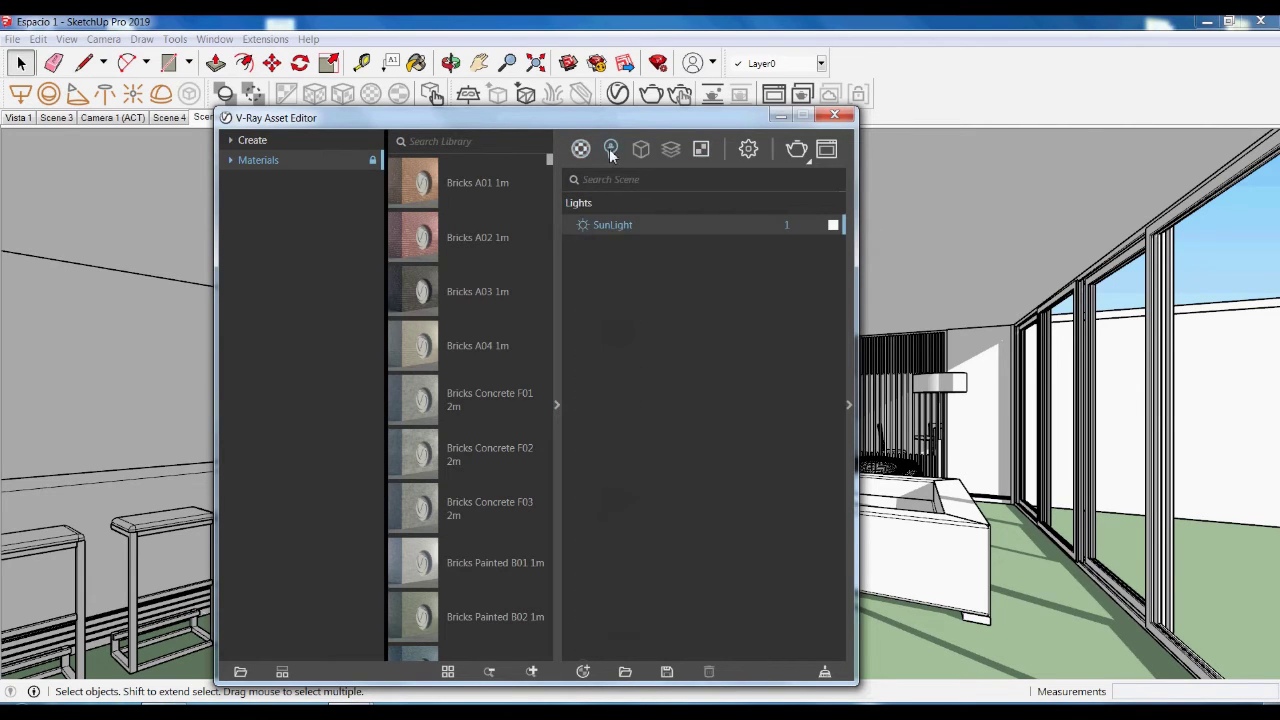
Look through all the asset types in the library's Create category
{"action": "left_click", "coordinate": [262, 140]}
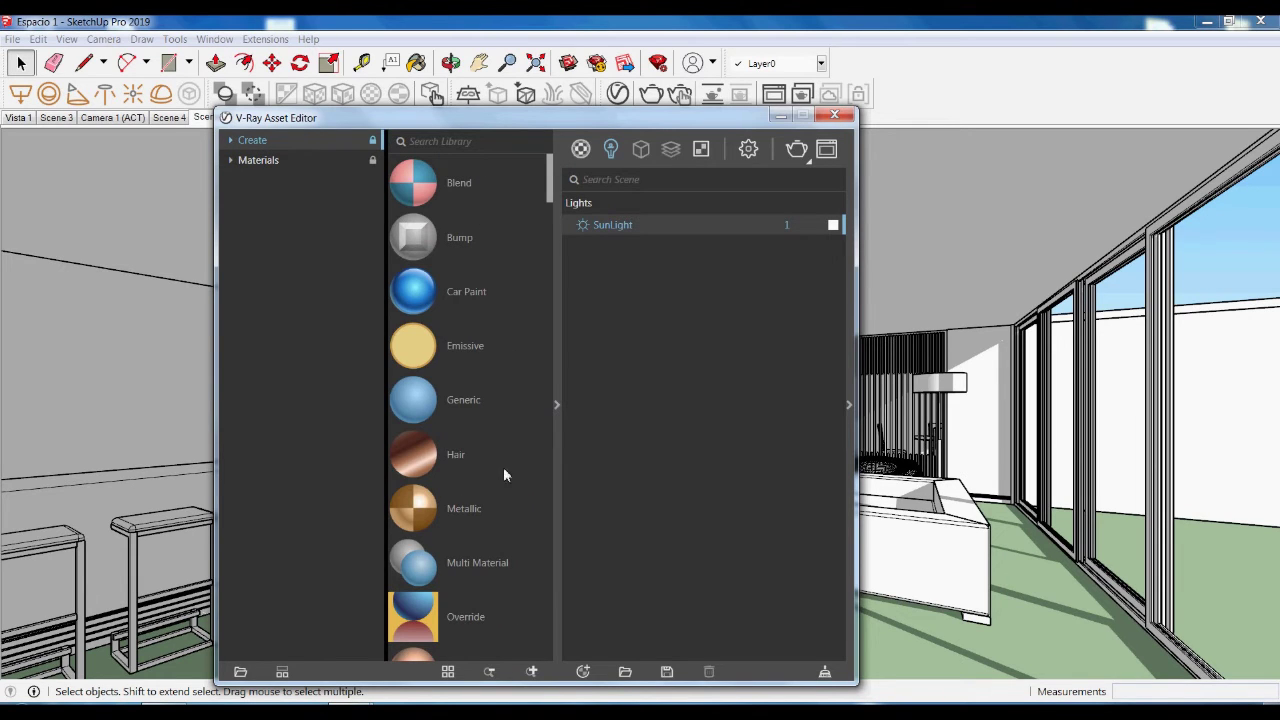
{"action": "scroll", "coordinate": [500, 480], "scroll_direction": "down", "scroll_amount": 5}
{"action": "scroll", "coordinate": [495, 525], "scroll_direction": "down", "scroll_amount": 8}
{"action": "scroll", "coordinate": [463, 538], "scroll_direction": "down", "scroll_amount": 3}
{"action": "scroll", "coordinate": [463, 538], "scroll_direction": "up", "scroll_amount": 15}
Review the library's Materials subcategories, collapse the library and move the Asset Editor aside to uncover the room
{"action": "left_click", "coordinate": [236, 163]}
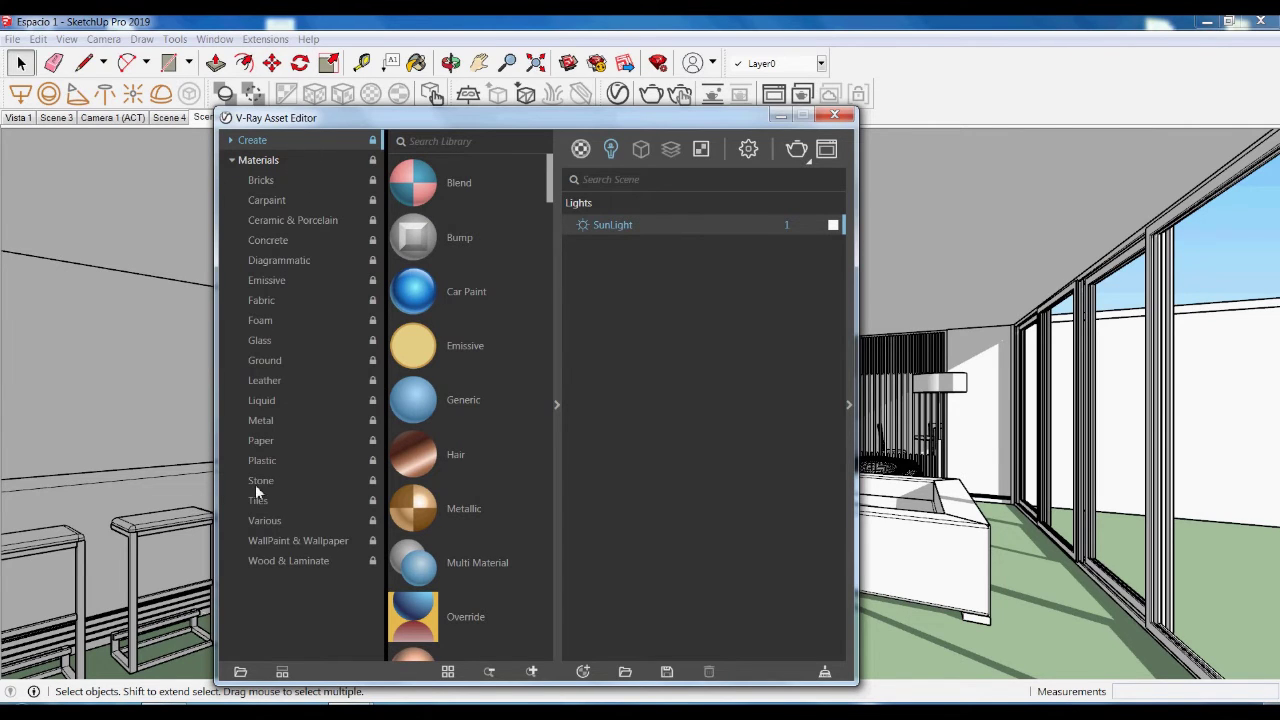
{"action": "left_click", "coordinate": [241, 160]}
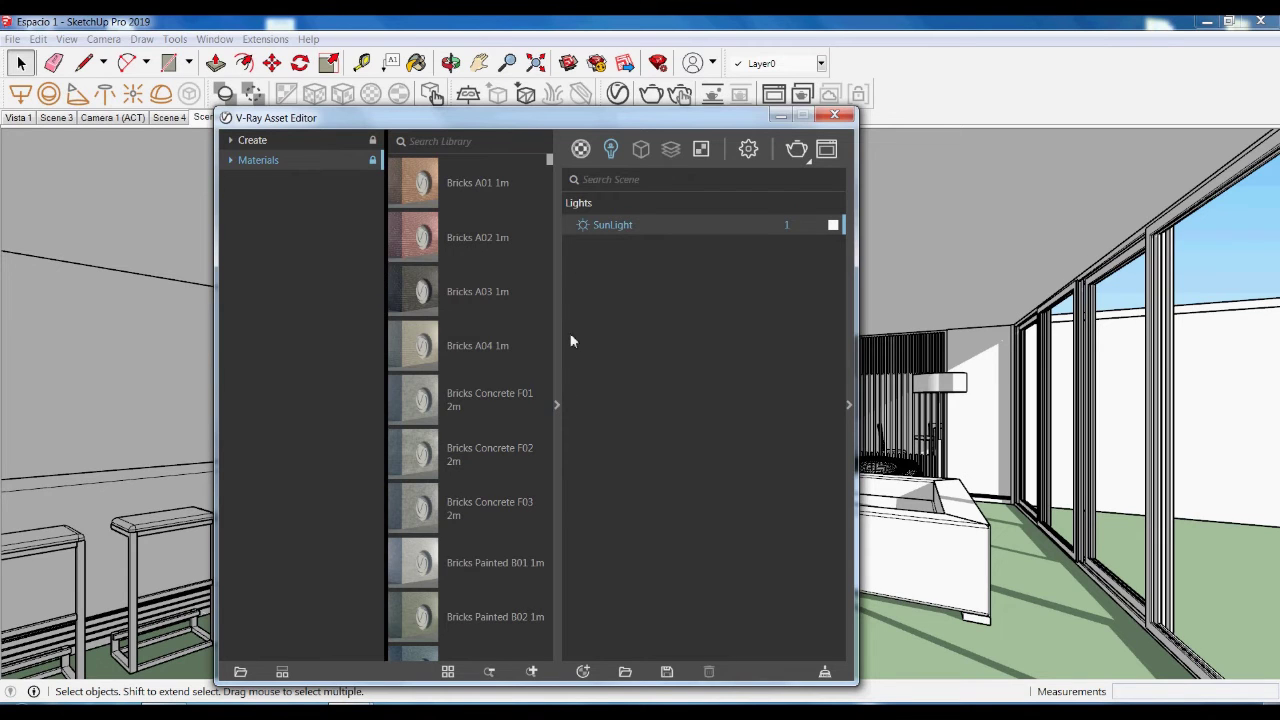
{"action": "left_click", "coordinate": [559, 402]}
{"action": "left_click_drag", "start_coordinate": [637, 126], "coordinate": [295, 104]}
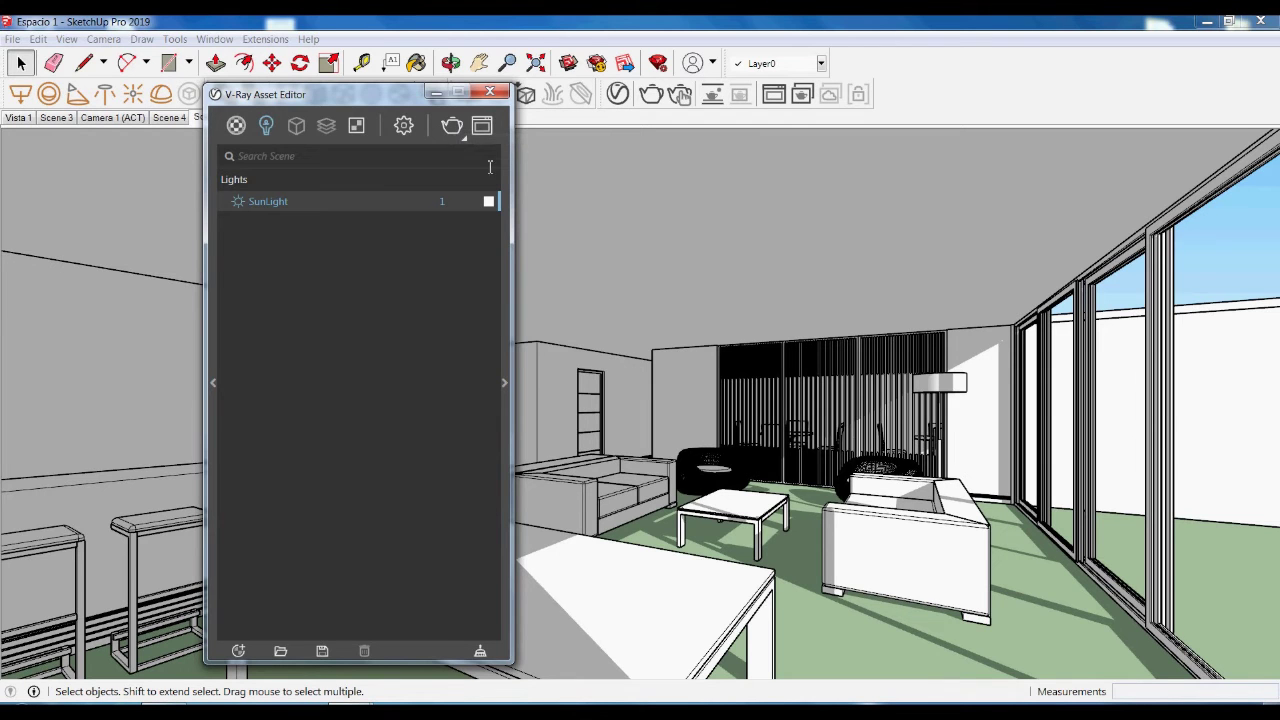
Close the Asset Editor and place a V-Ray Infinite Plane on the floor in front of the white sofa near the windows
{"action": "left_click_drag", "start_coordinate": [338, 97], "coordinate": [460, 127]}
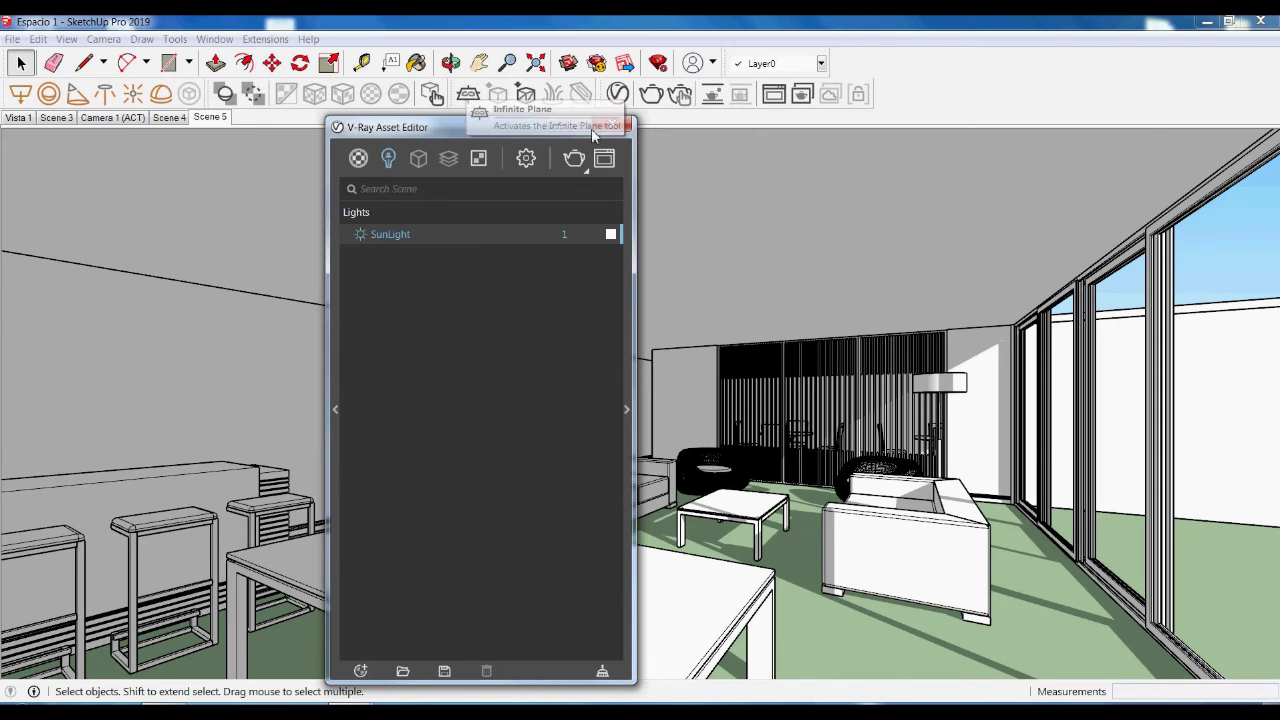
{"action": "left_click", "coordinate": [625, 126]}
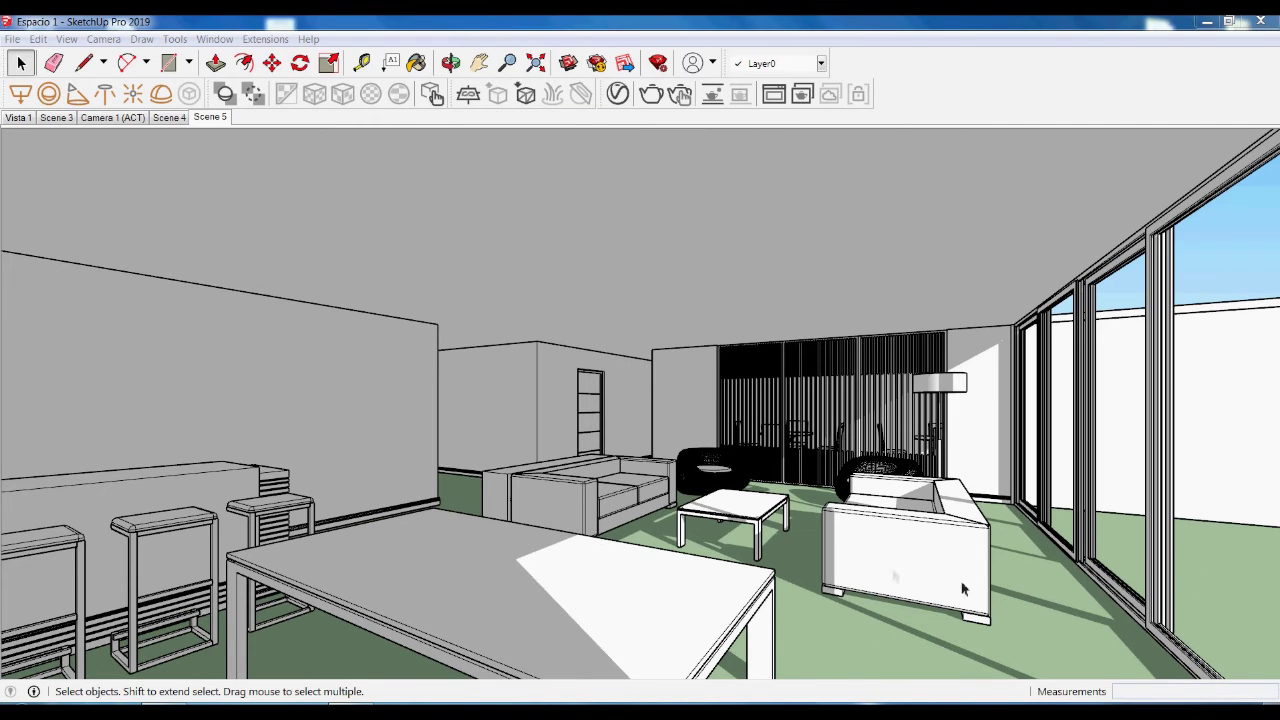
{"action": "left_click", "coordinate": [467, 97]}
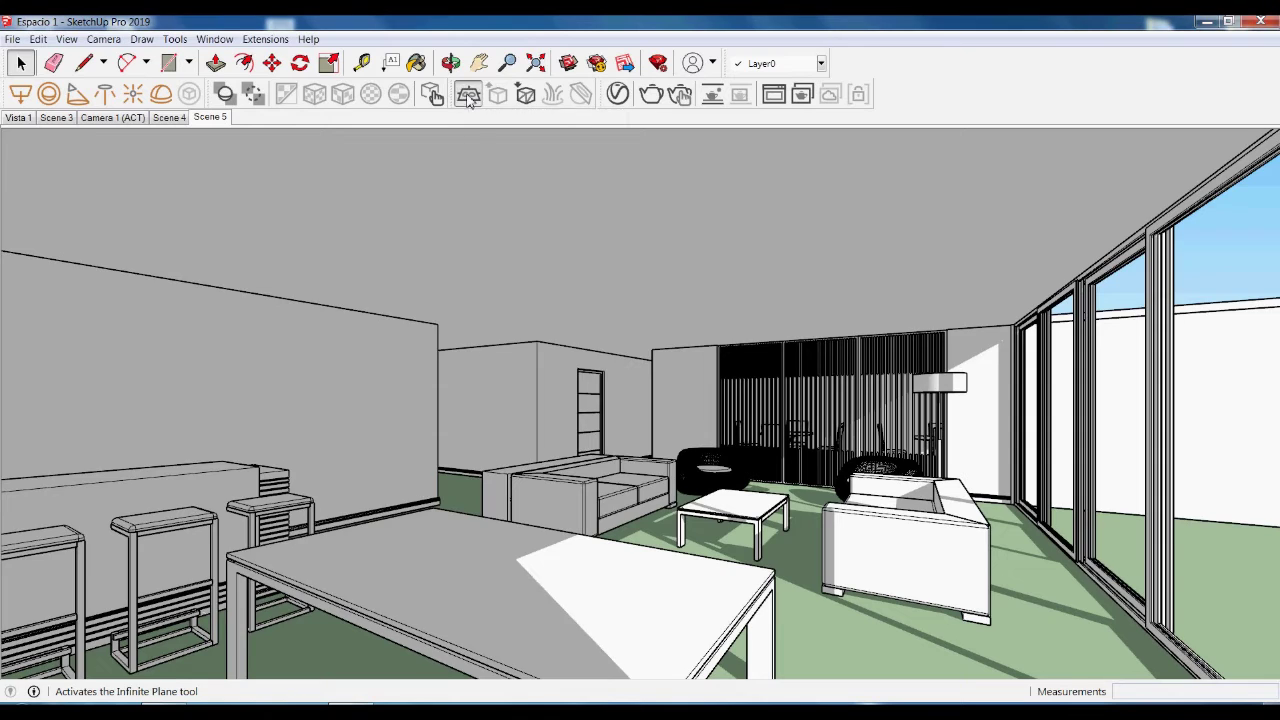
{"action": "left_click", "coordinate": [1006, 653]}
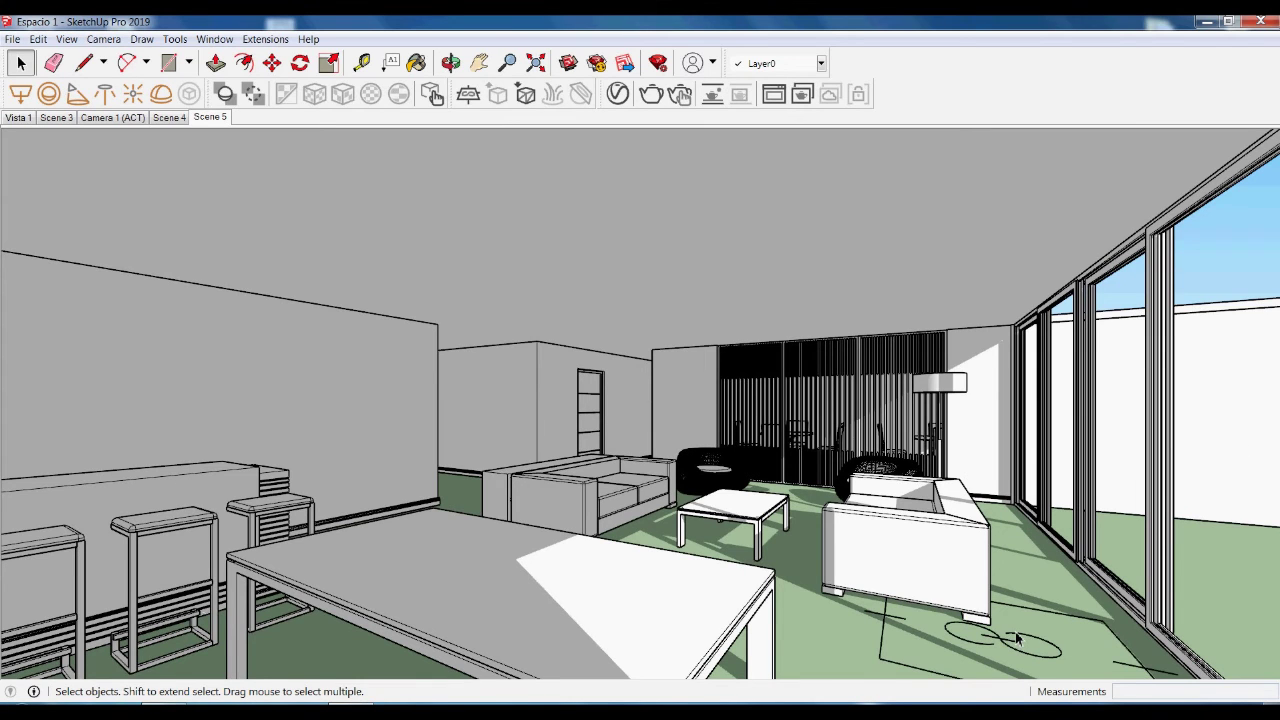
Reopen the Asset Editor, run a first render with V-Ray's default settings, and stop it with the frame buffer closed
{"action": "left_click", "coordinate": [617, 93]}
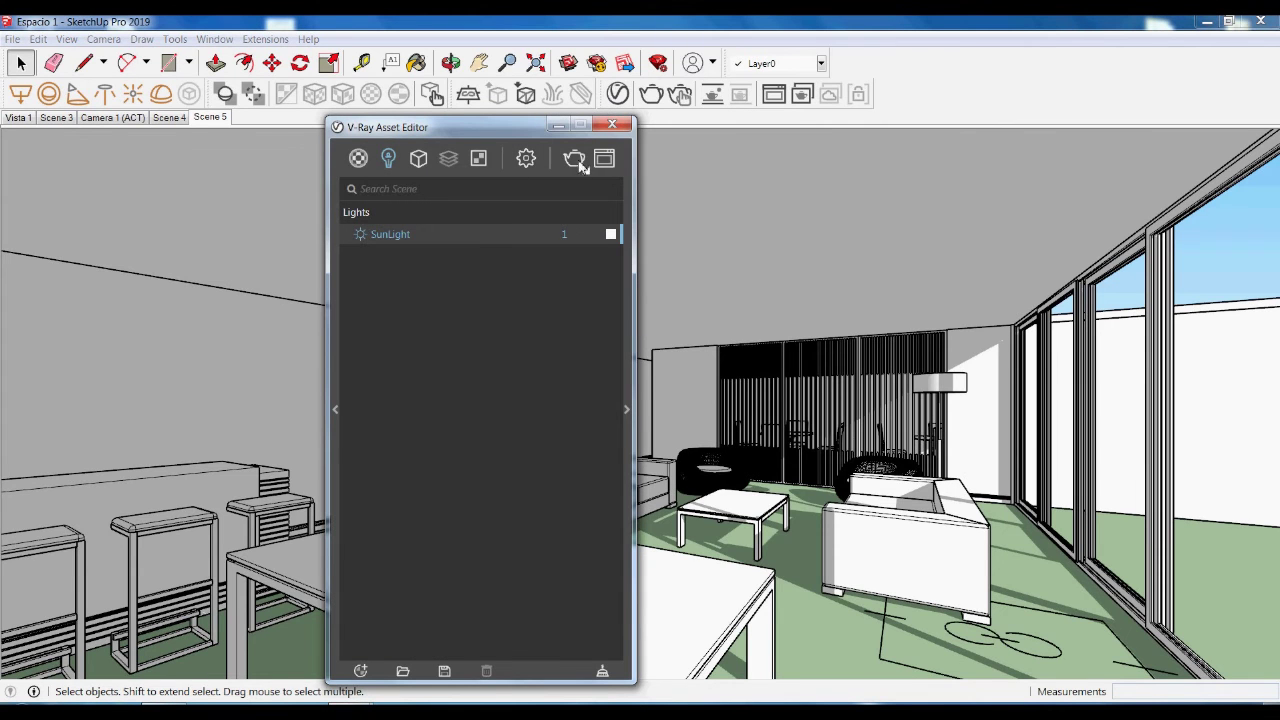
{"action": "left_click_drag", "start_coordinate": [489, 125], "coordinate": [410, 94]}
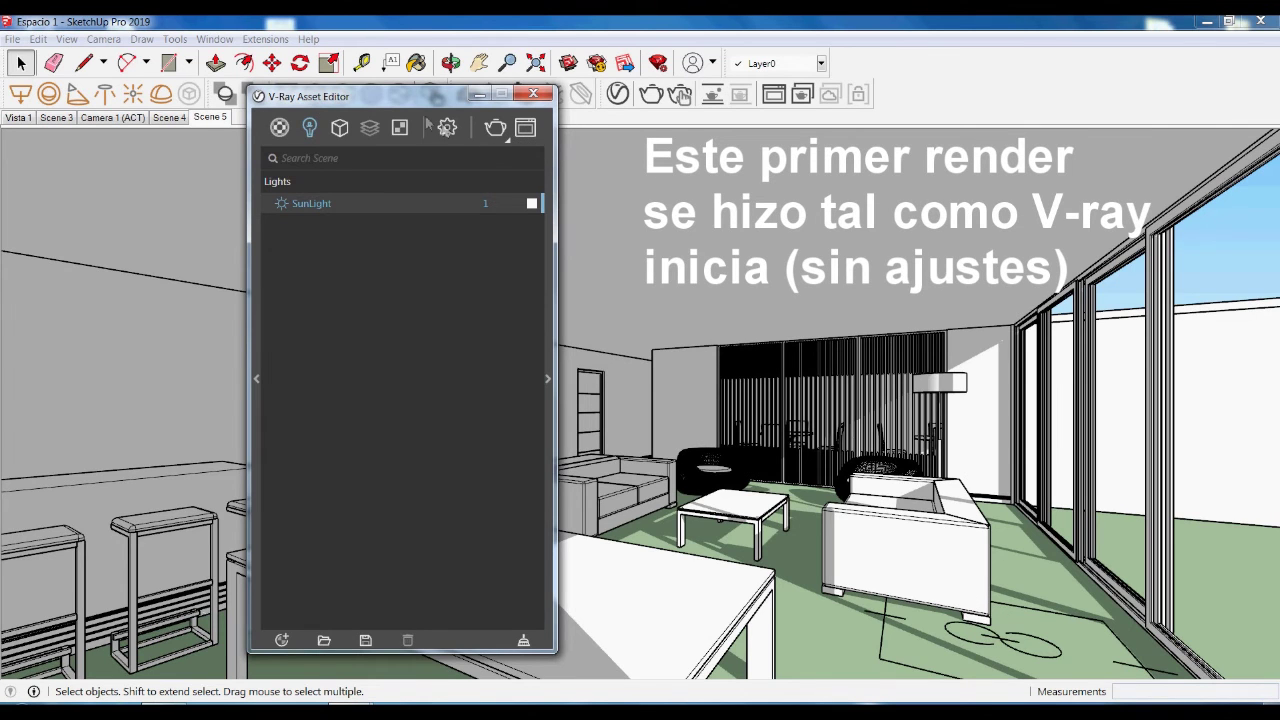
{"action": "left_click", "coordinate": [496, 130]}
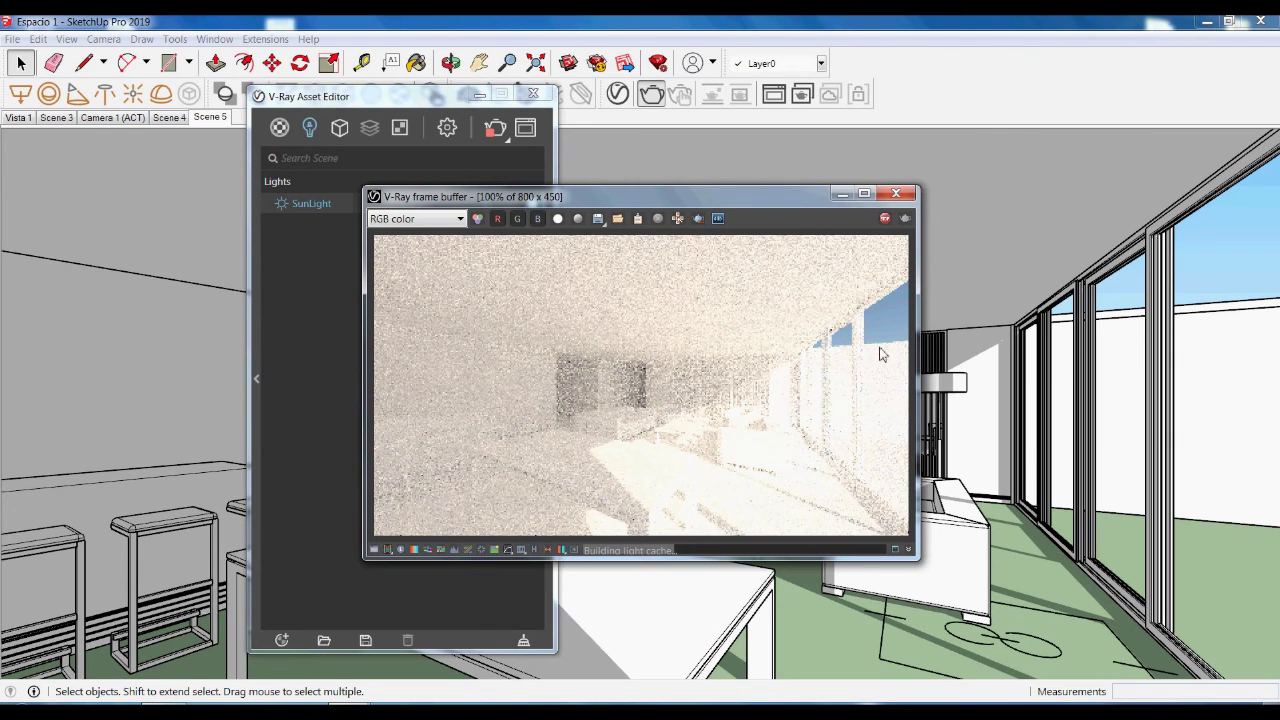
{"action": "left_click", "coordinate": [896, 194]}
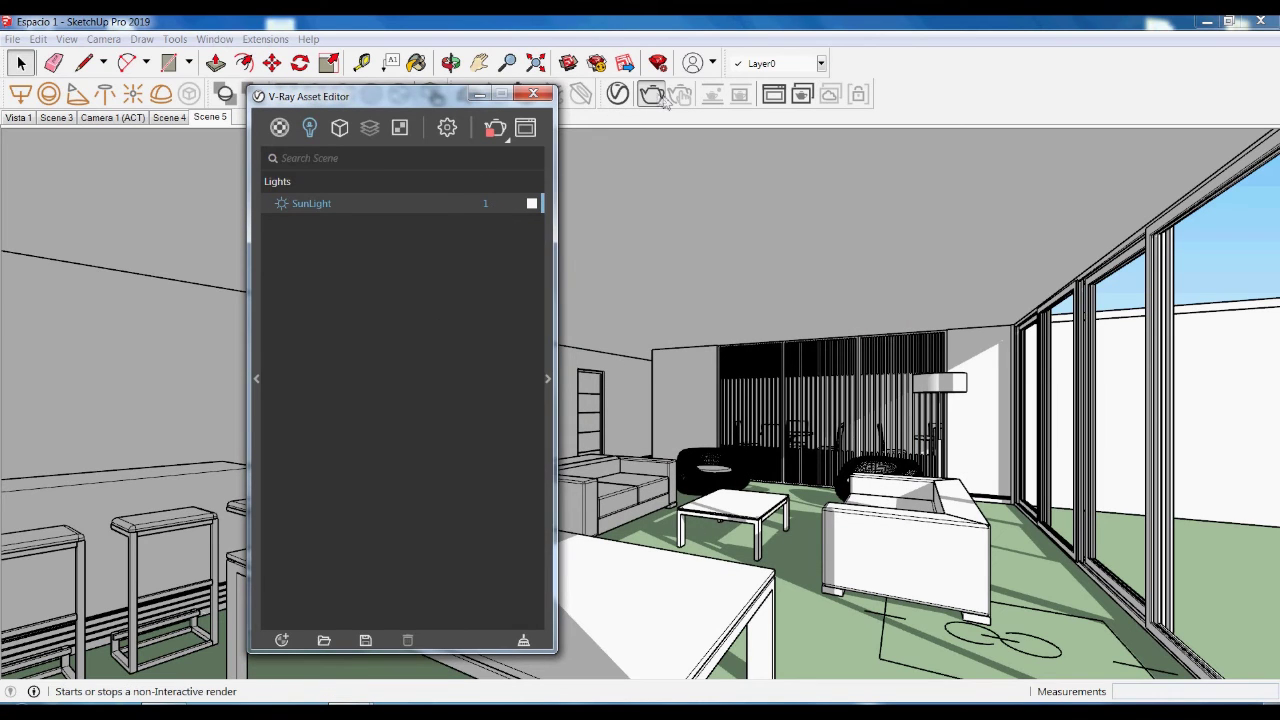
{"action": "left_click", "coordinate": [651, 100]}
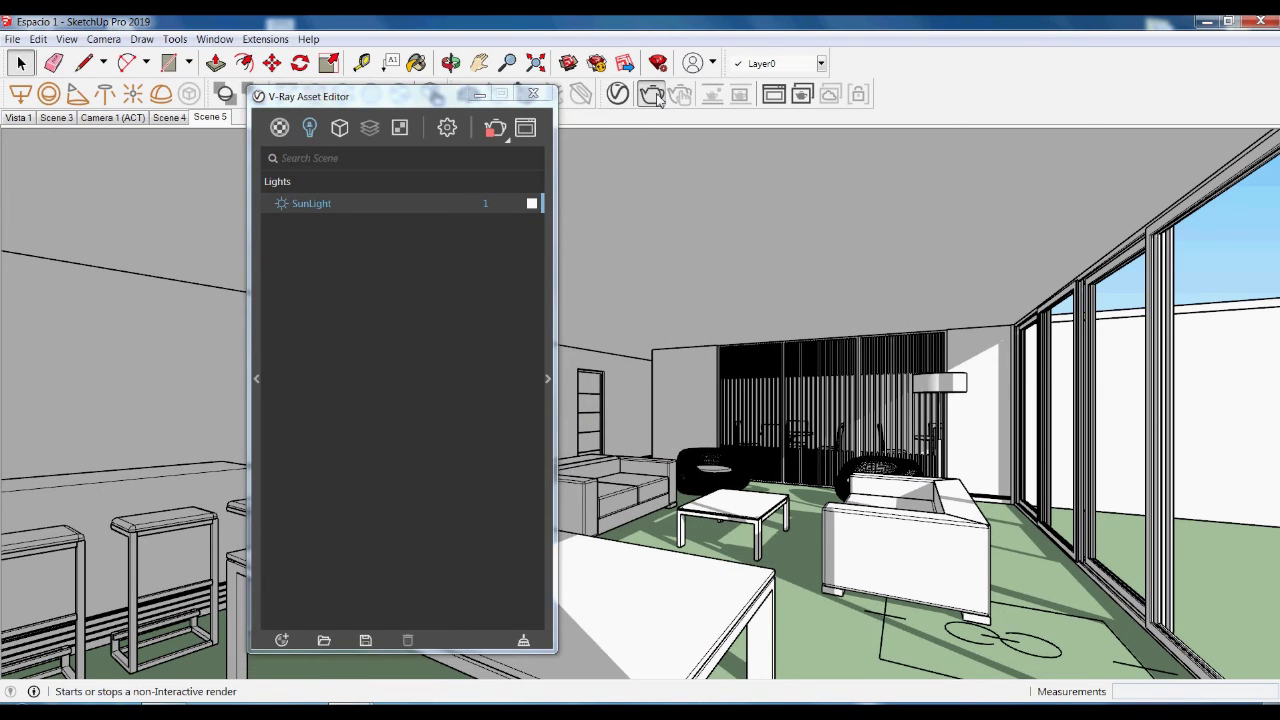
Lower the SunLight's Intensity Multiplier to 0.156 and render the room again
{"action": "left_click", "coordinate": [549, 379]}
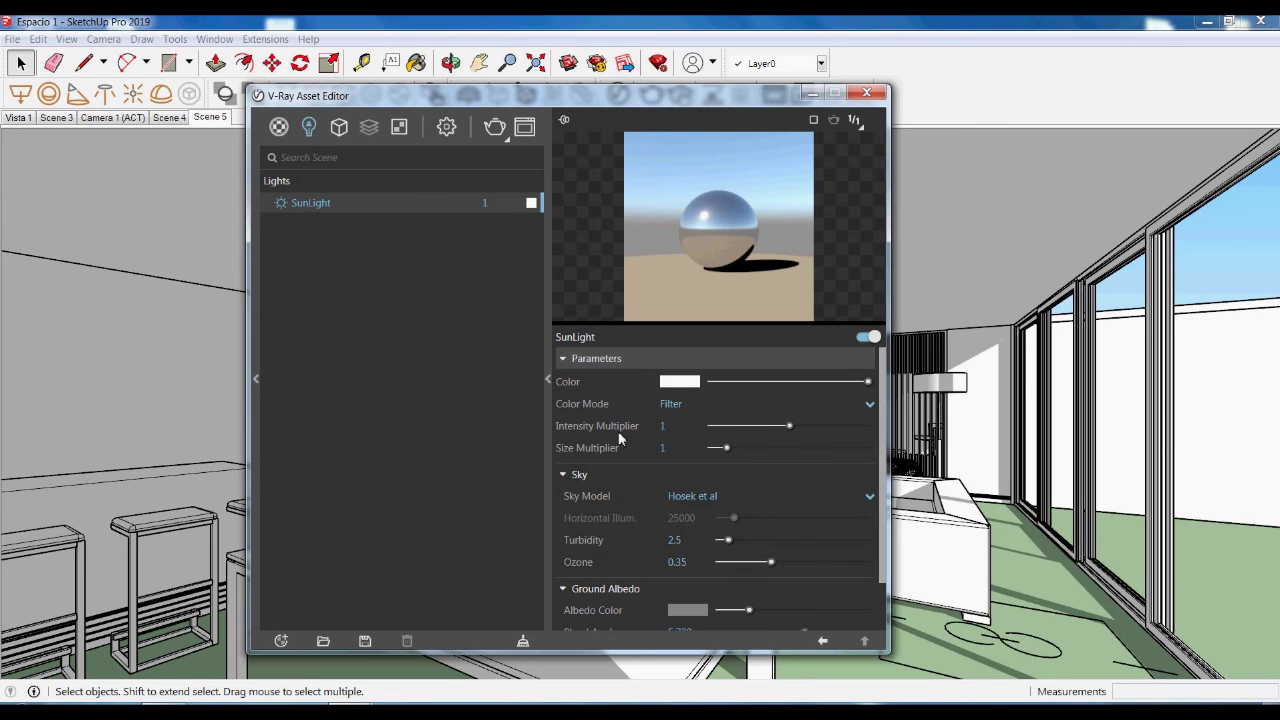
{"action": "left_click", "coordinate": [726, 431]}
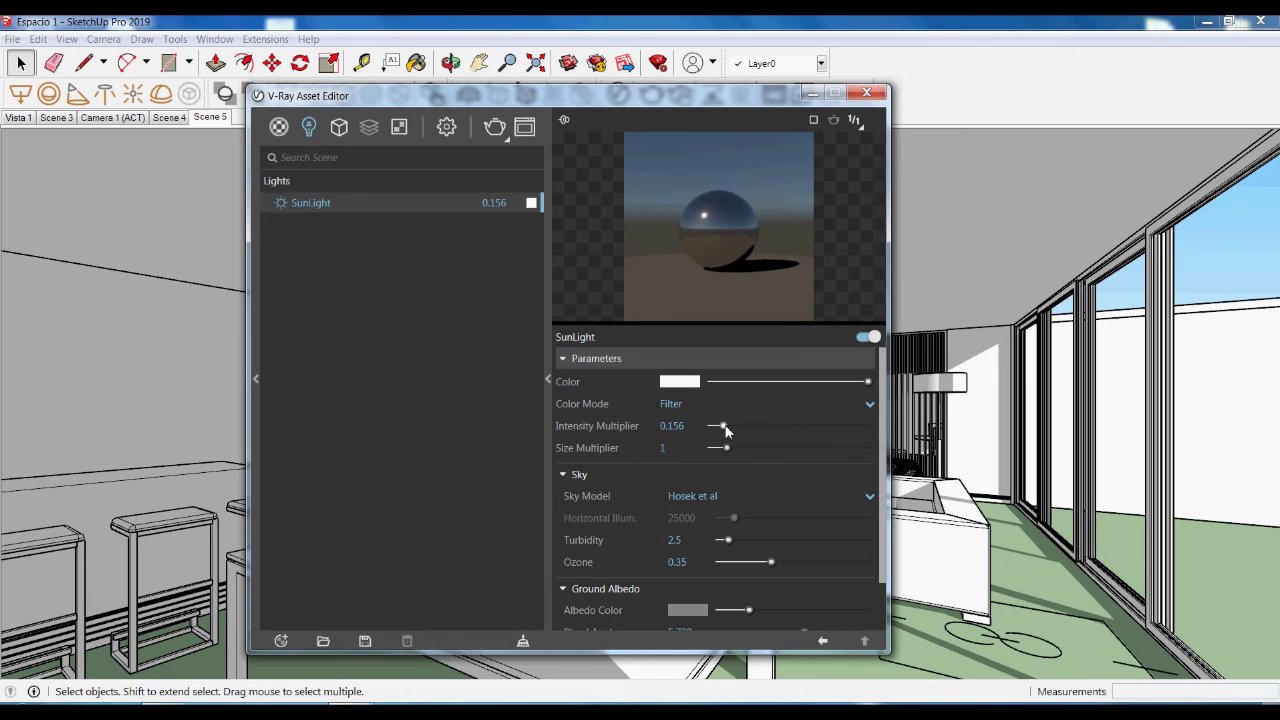
{"action": "left_click", "coordinate": [498, 129]}
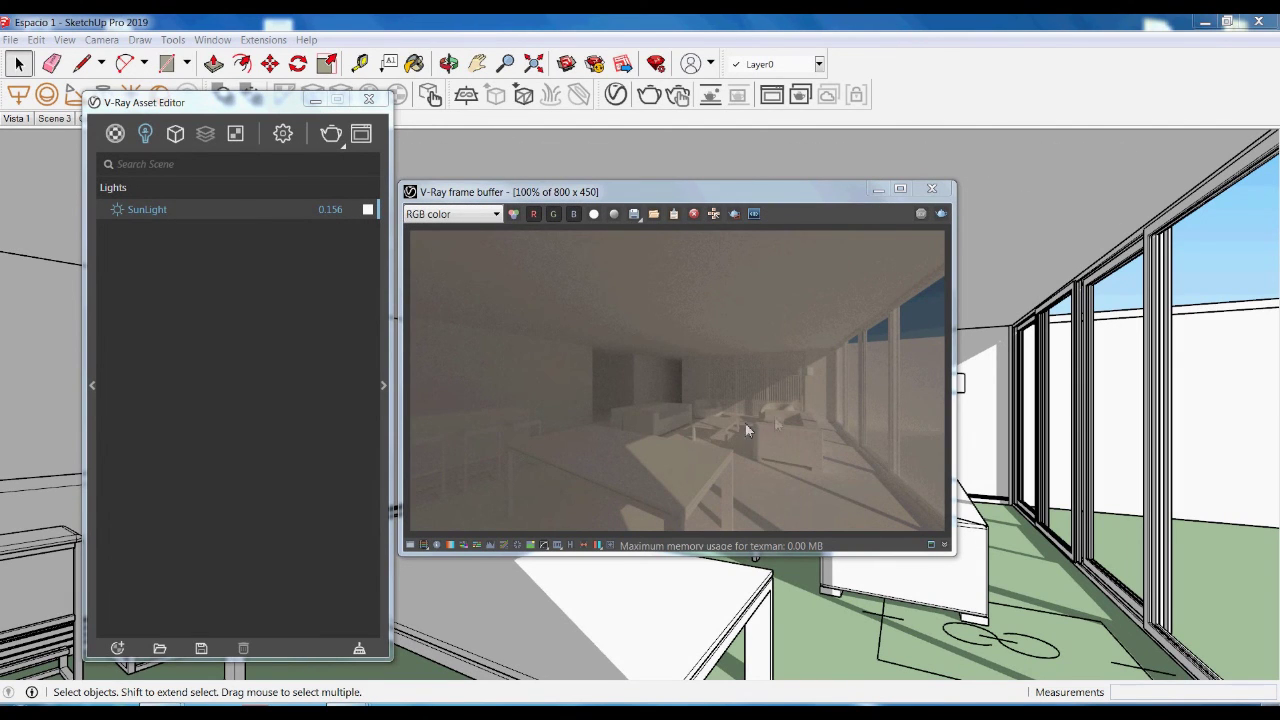
Review the SunLight parameters beside the new render, collapse them and close the frame buffer
{"action": "left_click", "coordinate": [383, 386]}
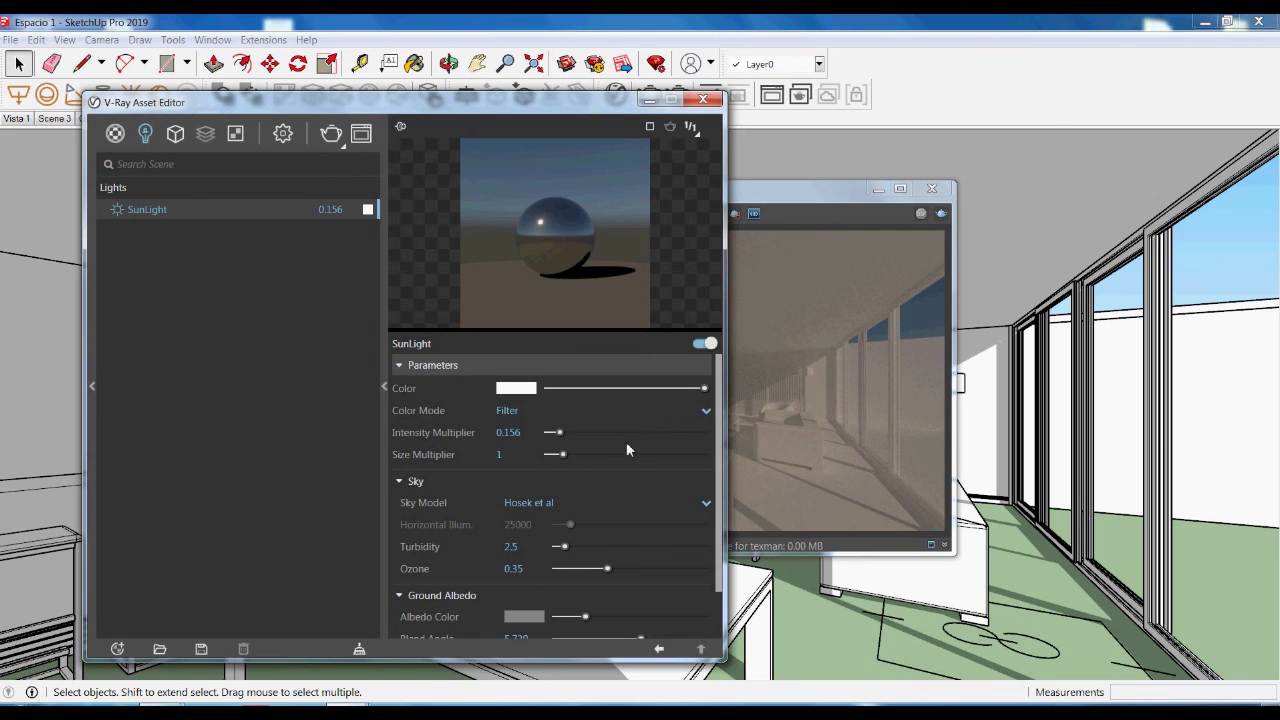
{"action": "left_click", "coordinate": [386, 387]}
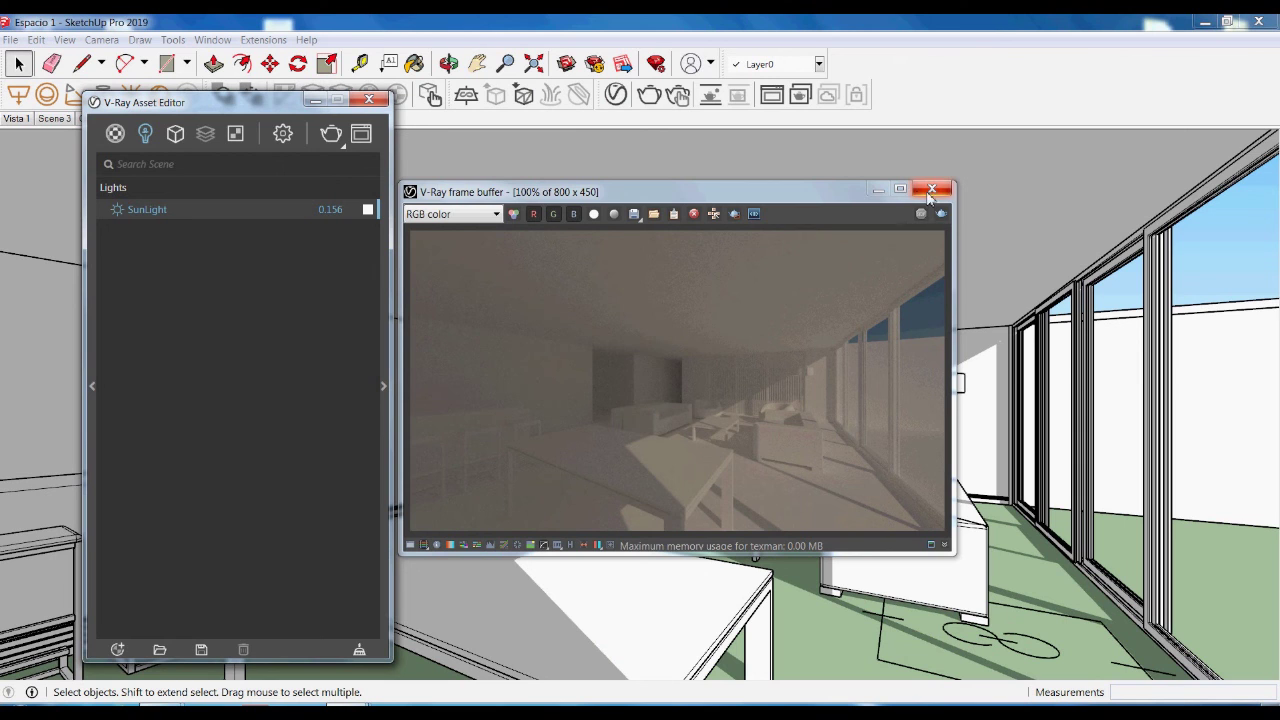
{"action": "left_click", "coordinate": [931, 190]}
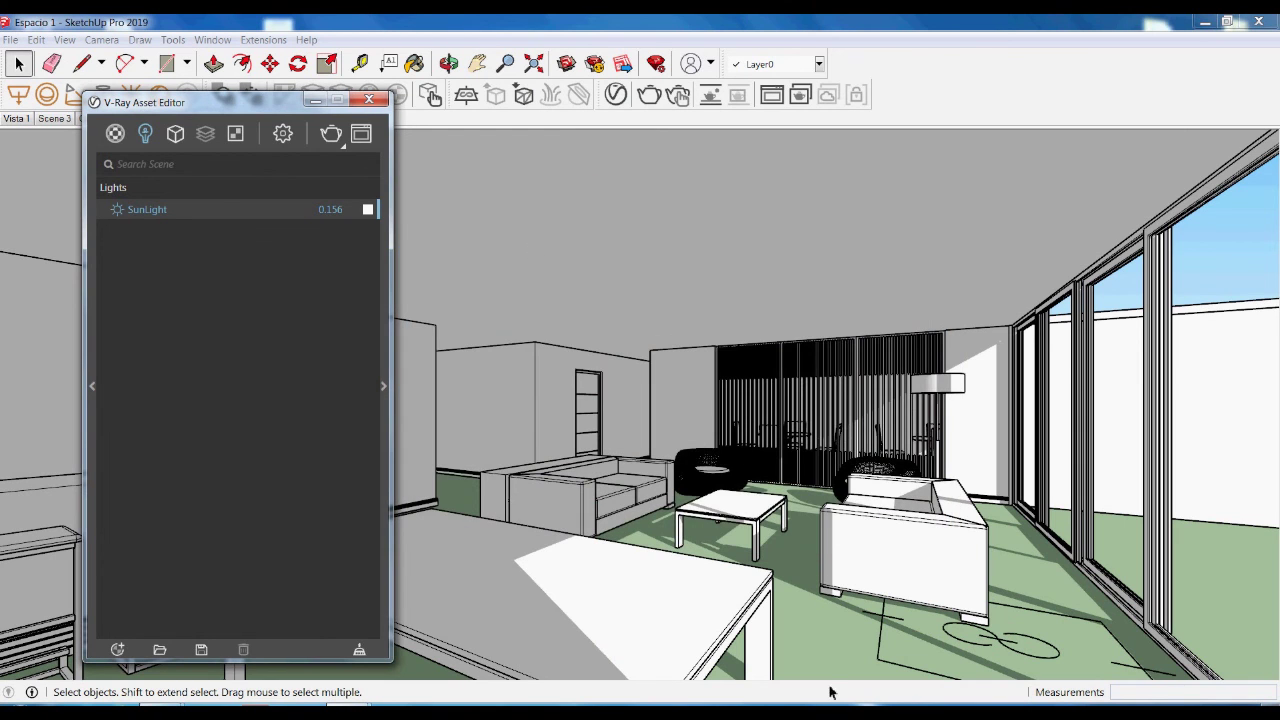